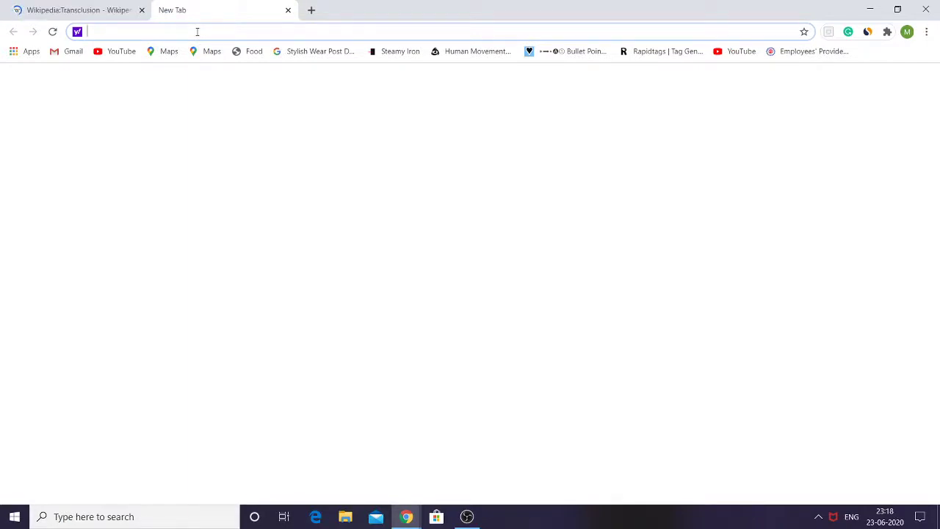
# Step: Open Facebook Business Manager and view the summary of recent role activity
pyautogui.write('business.face')
pyautogui.press('Return')
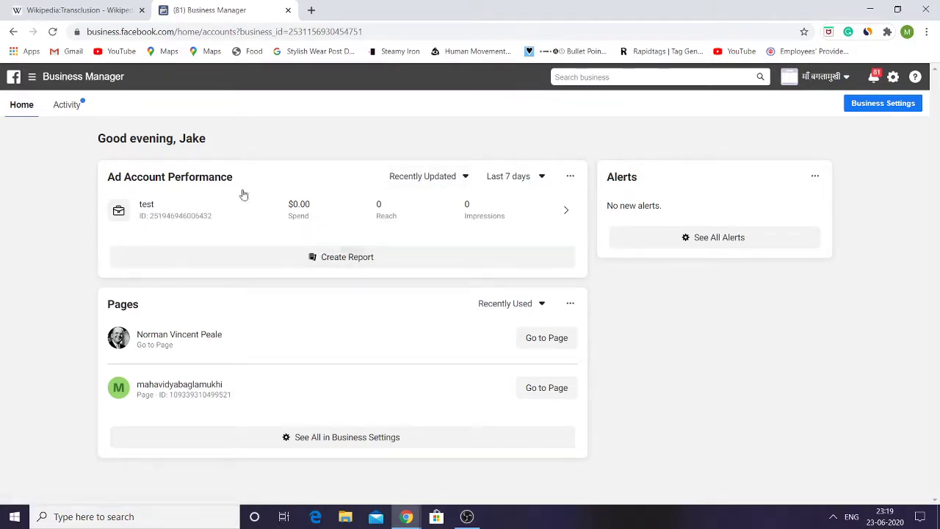
pyautogui.click(67, 106)
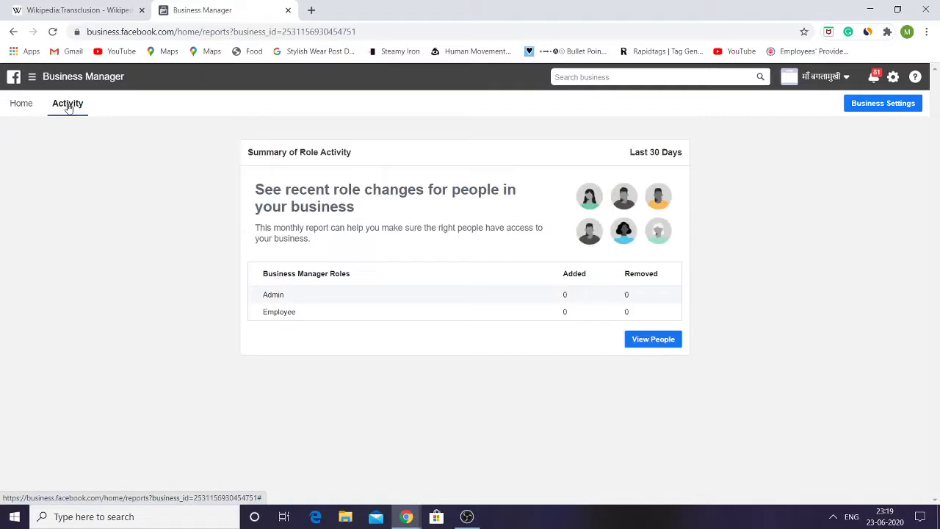
pyautogui.tripleClick(403, 191)
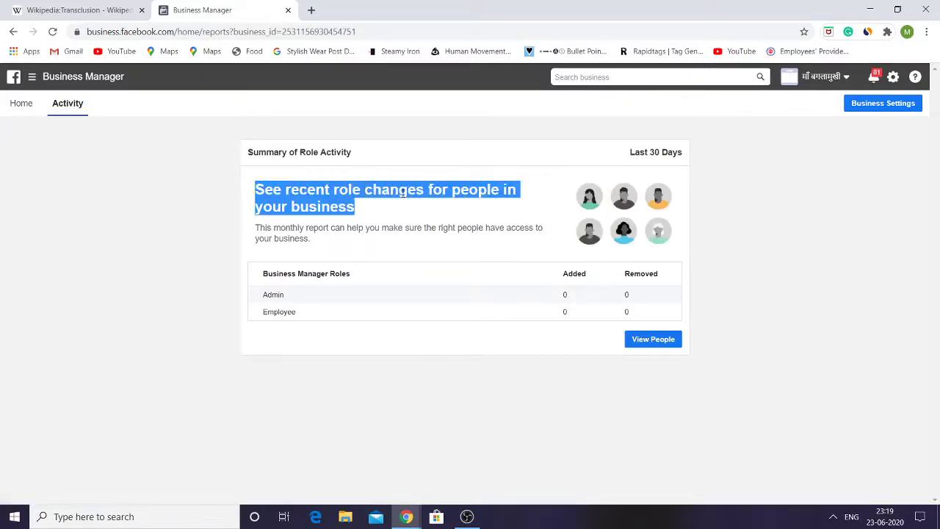
pyautogui.click(604, 421)
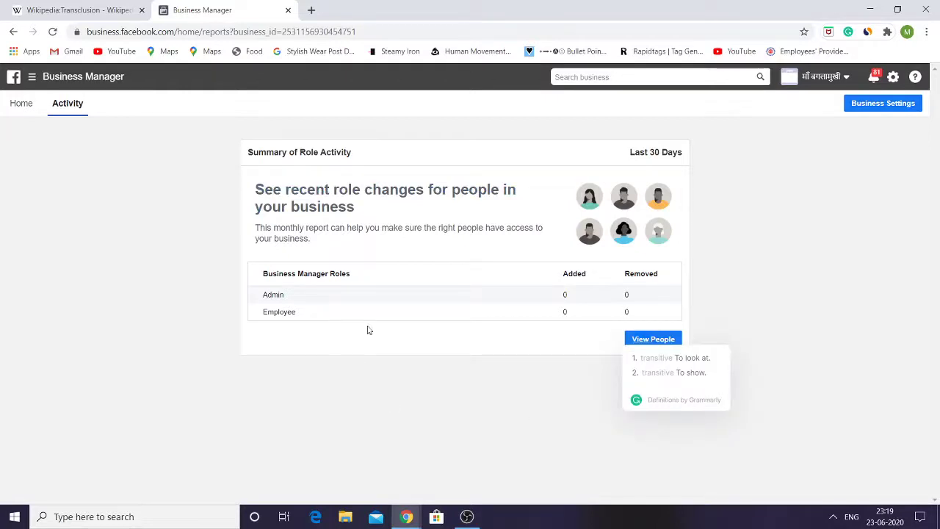
# Step: Start a new campaign in Ads Manager and dismiss the summary of the previously unfinished draft
pyautogui.click(33, 83)
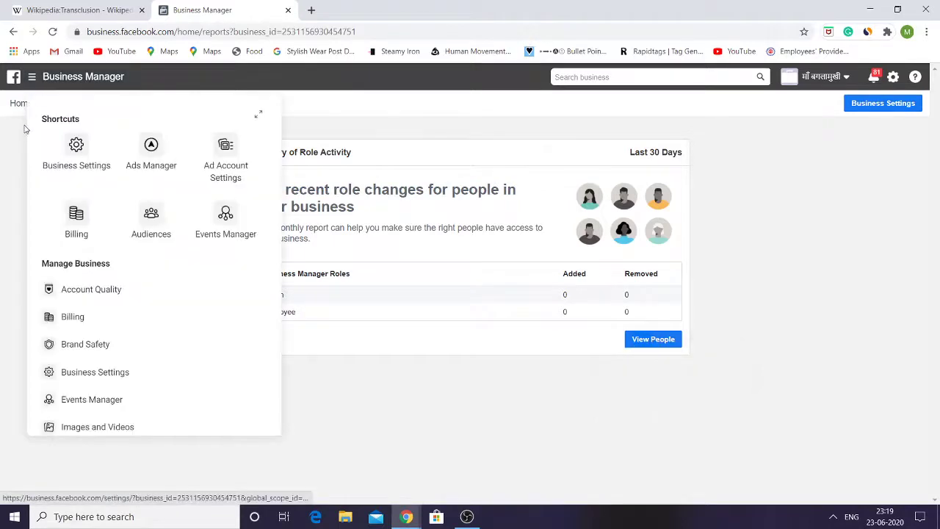
pyautogui.click(151, 161)
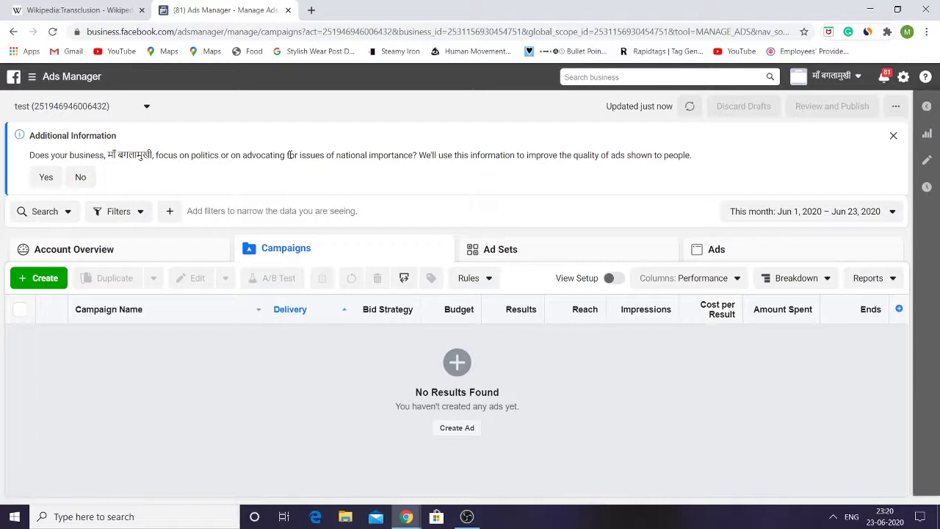
pyautogui.click(36, 277)
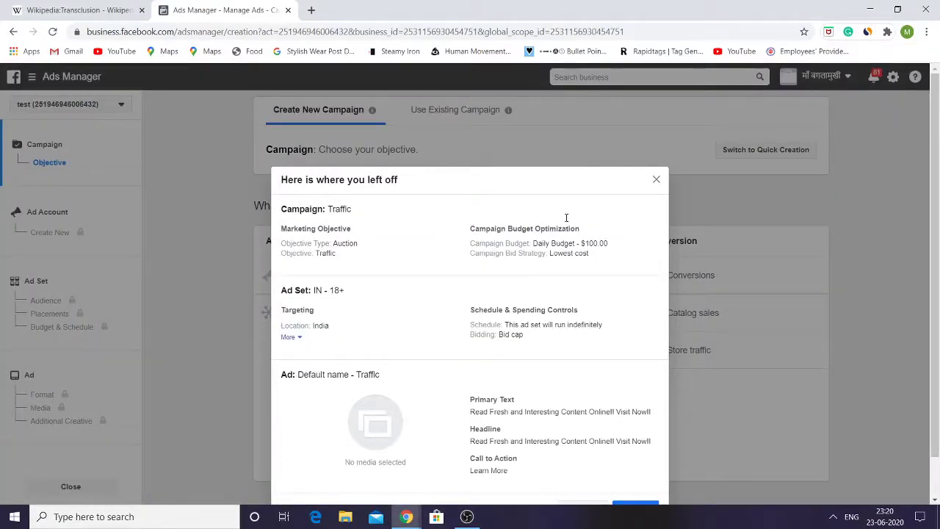
pyautogui.scroll(-1, 566, 218)
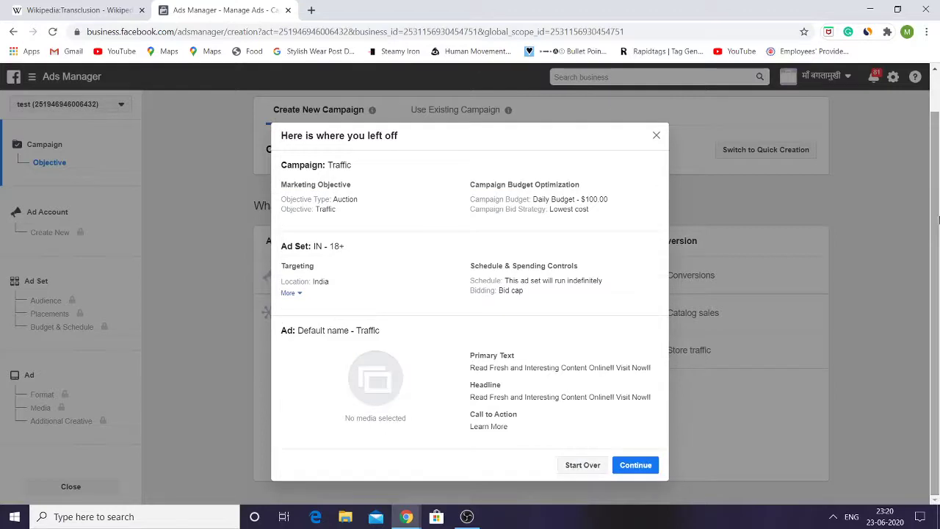
pyautogui.click(656, 135)
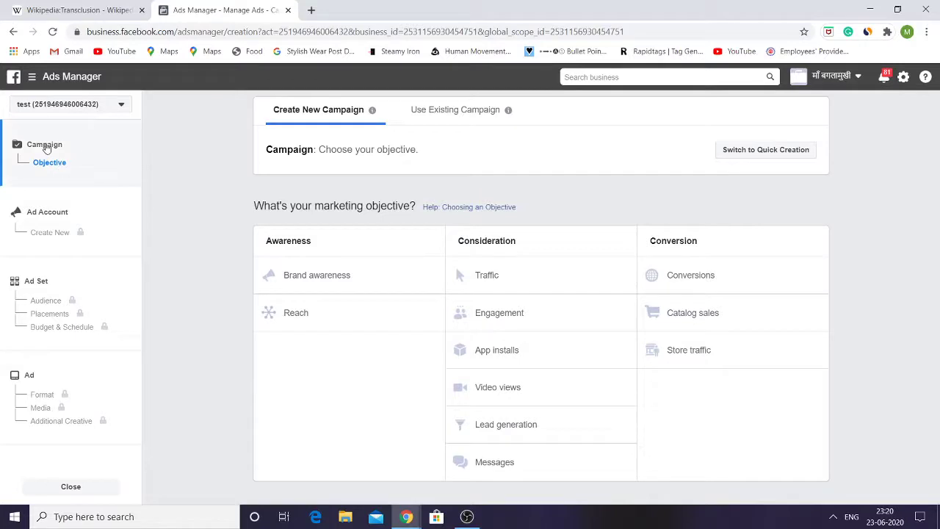
# Step: Look over the available ad accounts and the Campaign and Ad Account stages of the creation outline
pyautogui.click(79, 104)
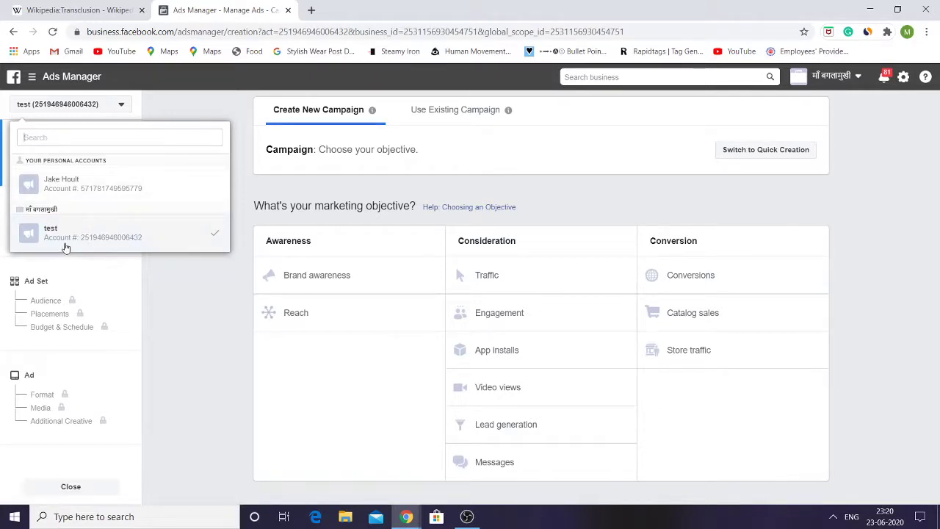
pyautogui.click(174, 97)
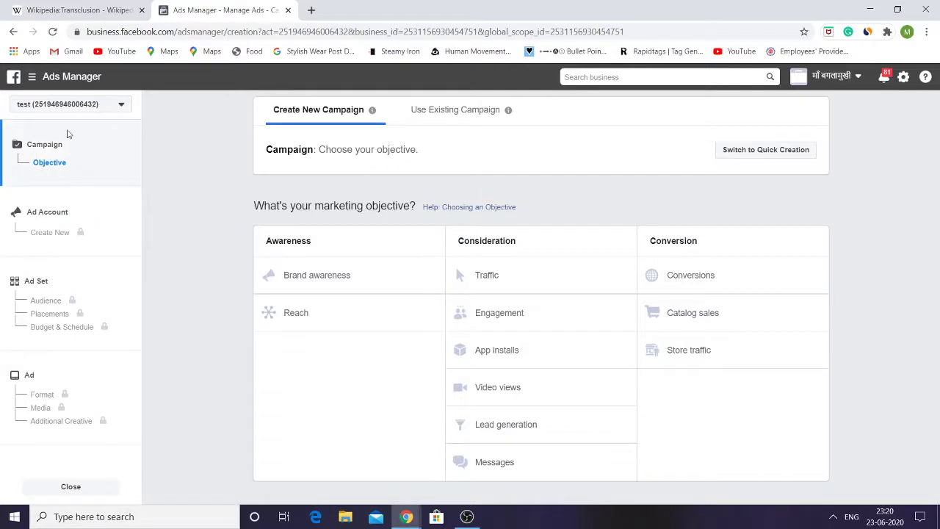
pyautogui.moveTo(26, 142); pyautogui.dragTo(53, 154)
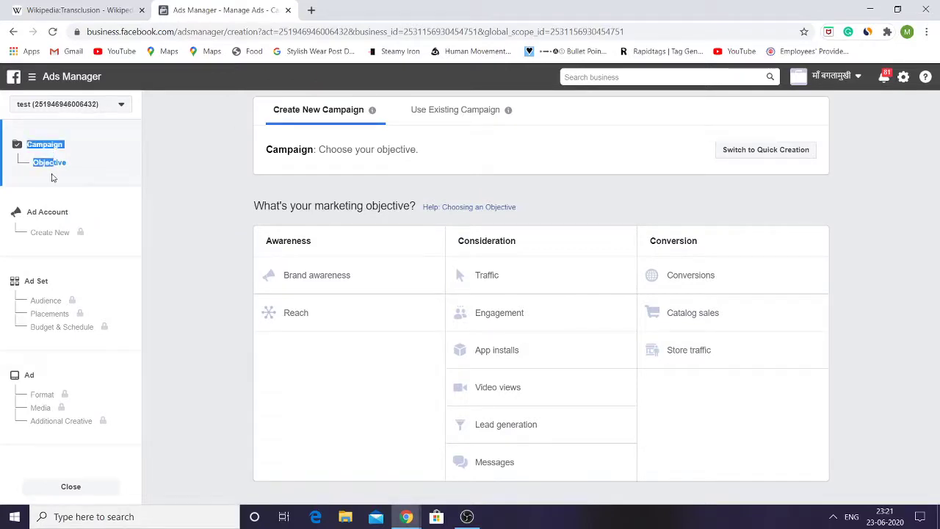
pyautogui.click(33, 213)
pyautogui.doubleClick(33, 213)
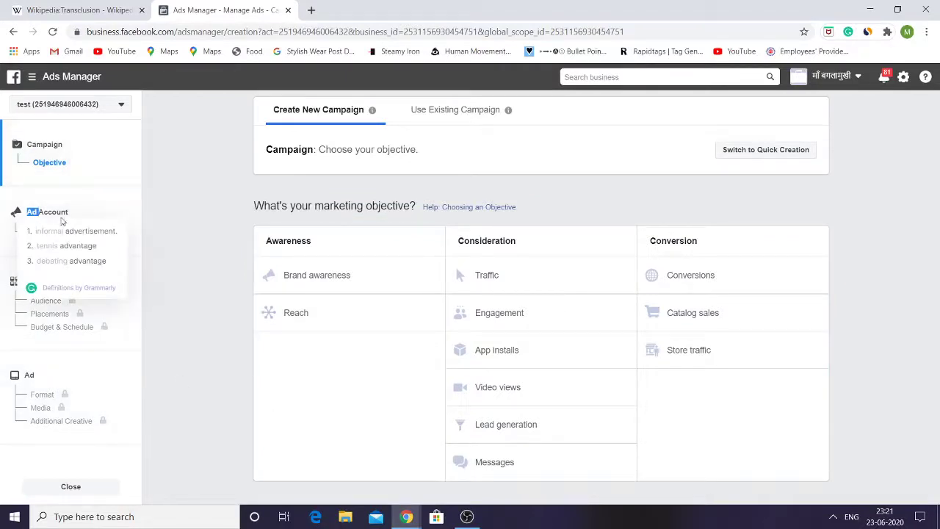
pyautogui.click(191, 296)
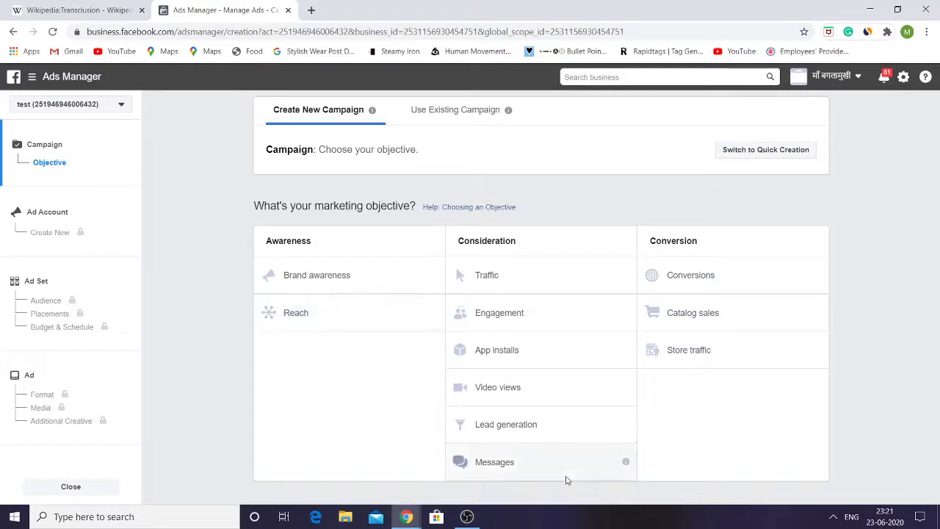
# Step: Choose Engagement as the marketing objective and look back over the objective categories
pyautogui.click(501, 323)
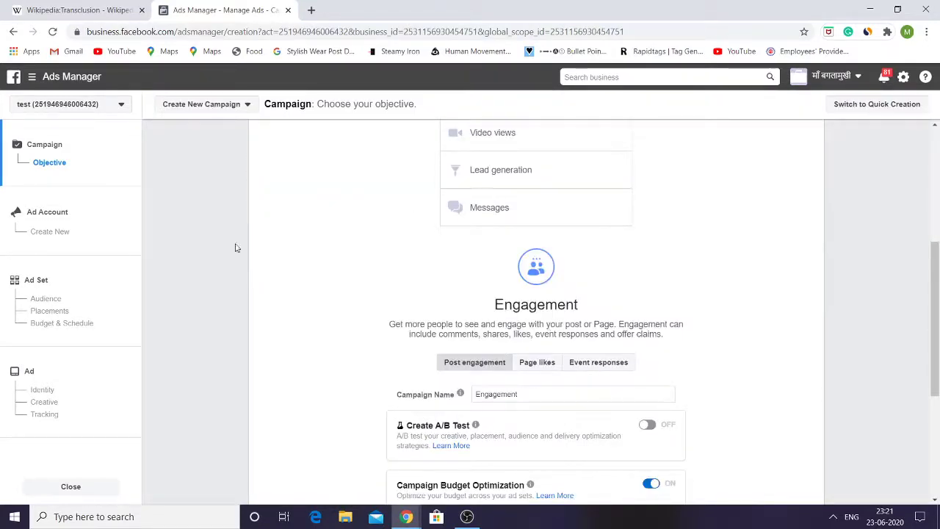
pyautogui.moveTo(937, 331); pyautogui.dragTo(937, 270)
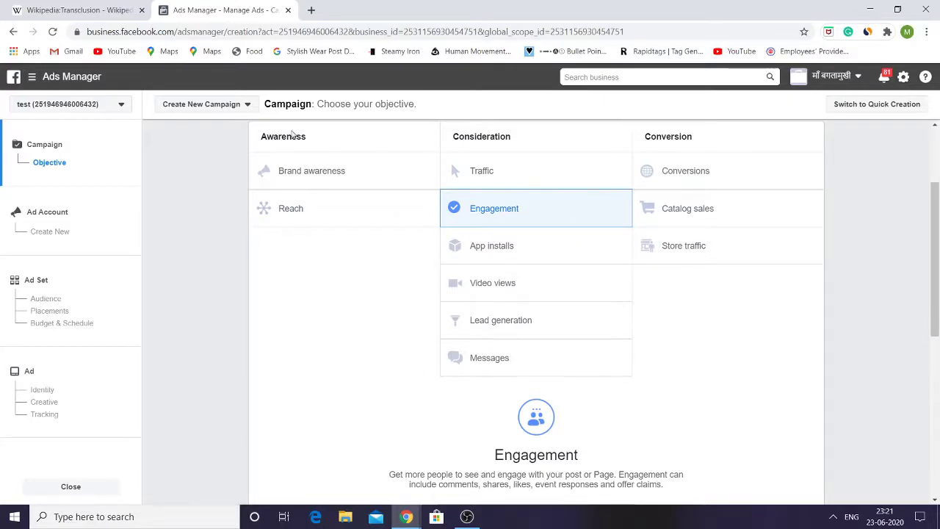
pyautogui.moveTo(273, 137); pyautogui.dragTo(346, 138)
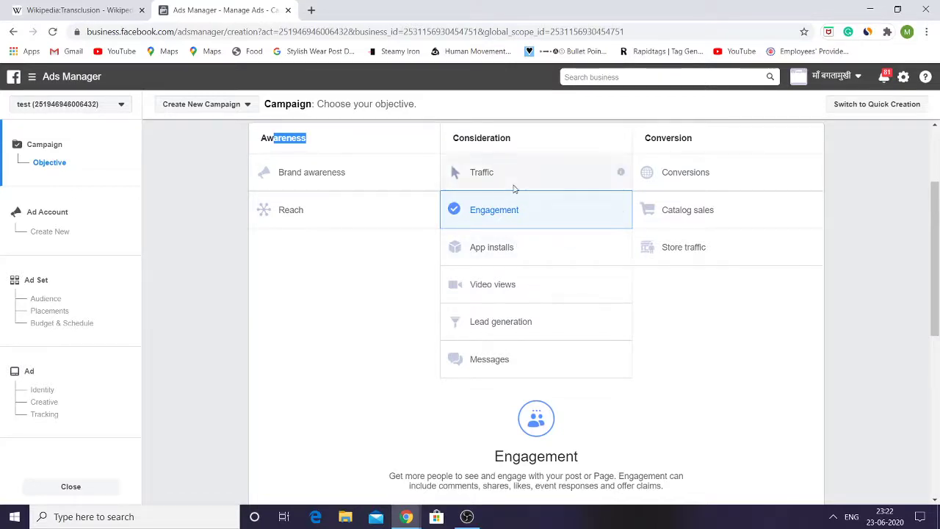
# Step: Choose Traffic as the marketing objective and name the campaign Test123
pyautogui.click(489, 185)
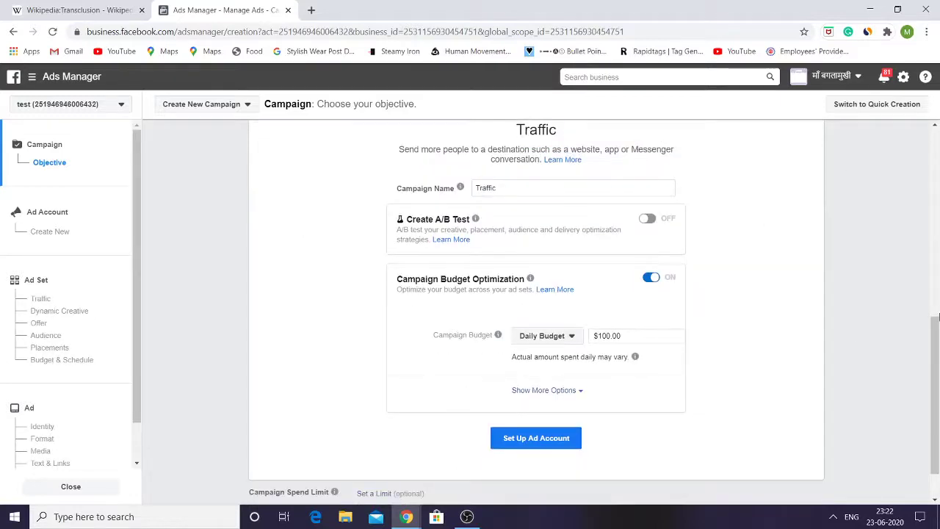
pyautogui.moveTo(938, 353); pyautogui.dragTo(938, 332)
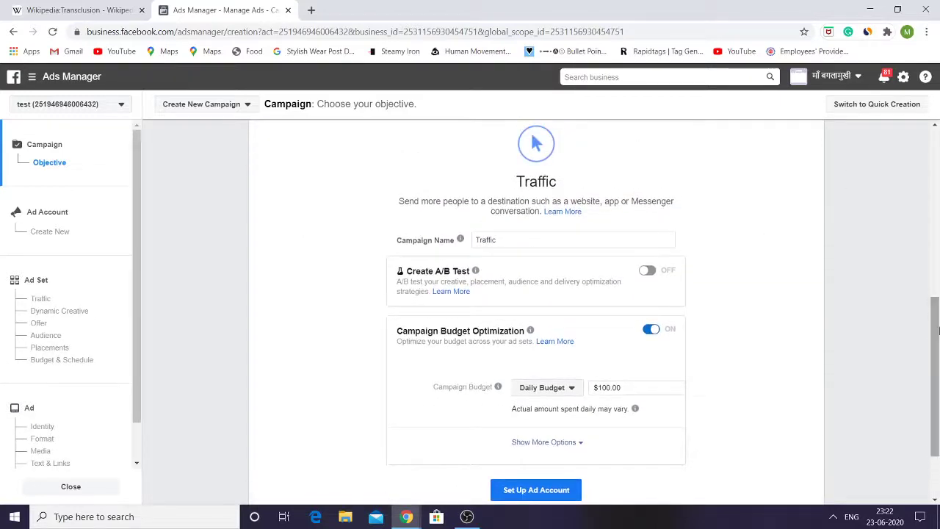
pyautogui.click(490, 241)
pyautogui.doubleClick(496, 241)
pyautogui.click(499, 243)
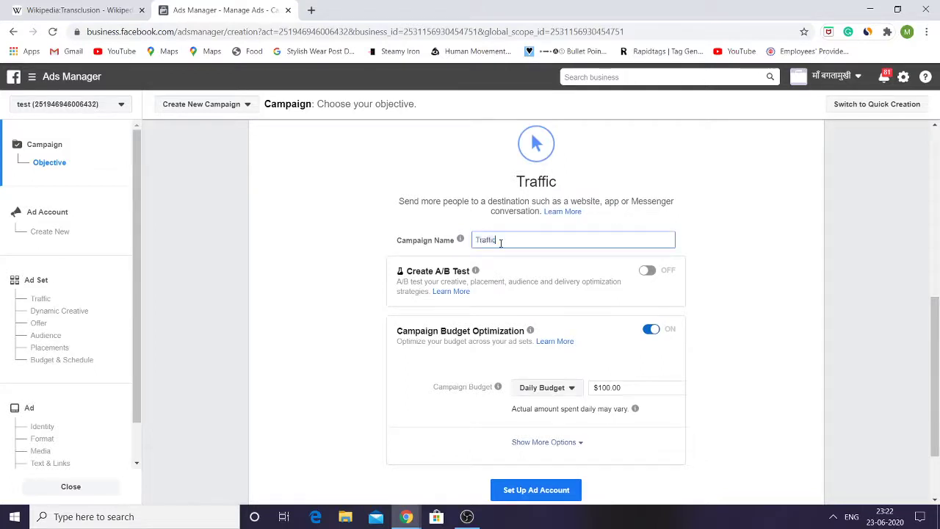
pyautogui.doubleClick(501, 242)
pyautogui.write('Test123')
pyautogui.tripleClick(522, 281)
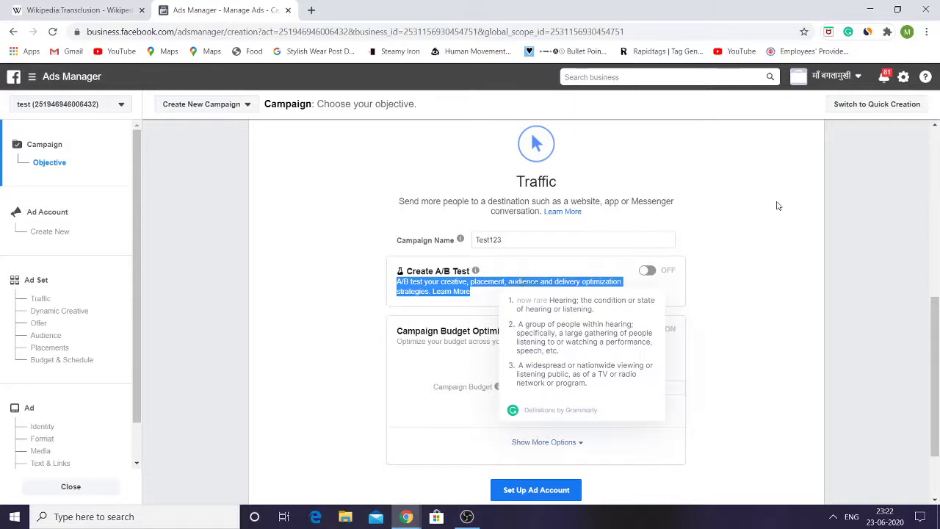
pyautogui.click(807, 399)
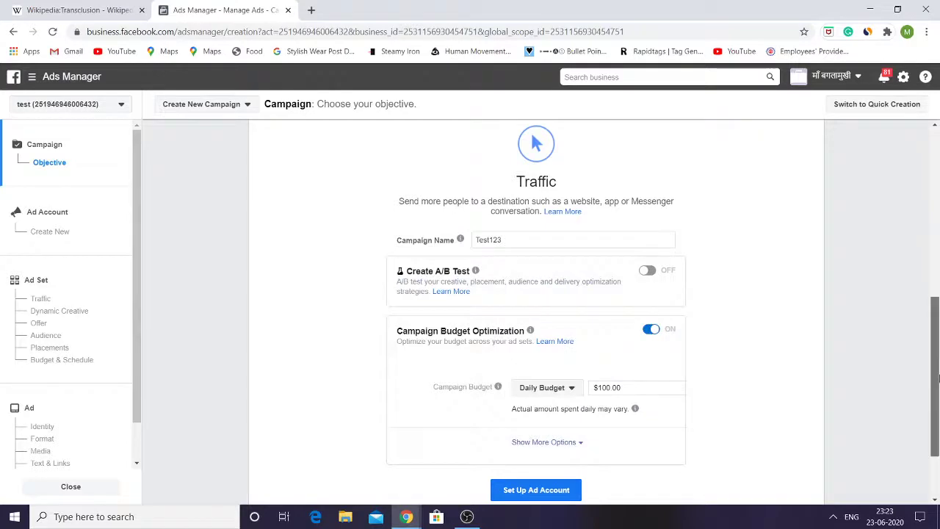
# Step: Set the campaign's daily budget to 20 and proceed to the ad account setup
pyautogui.moveTo(938, 378); pyautogui.dragTo(937, 420)
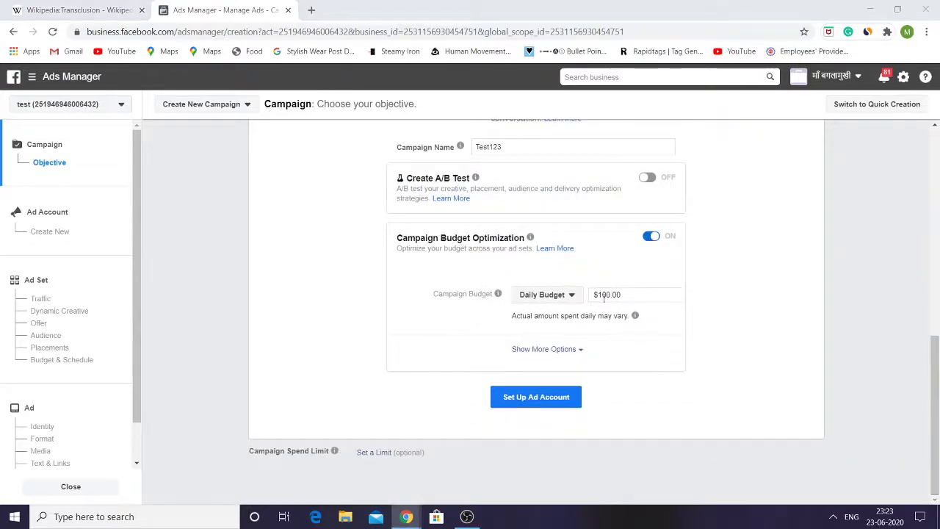
pyautogui.click(540, 301)
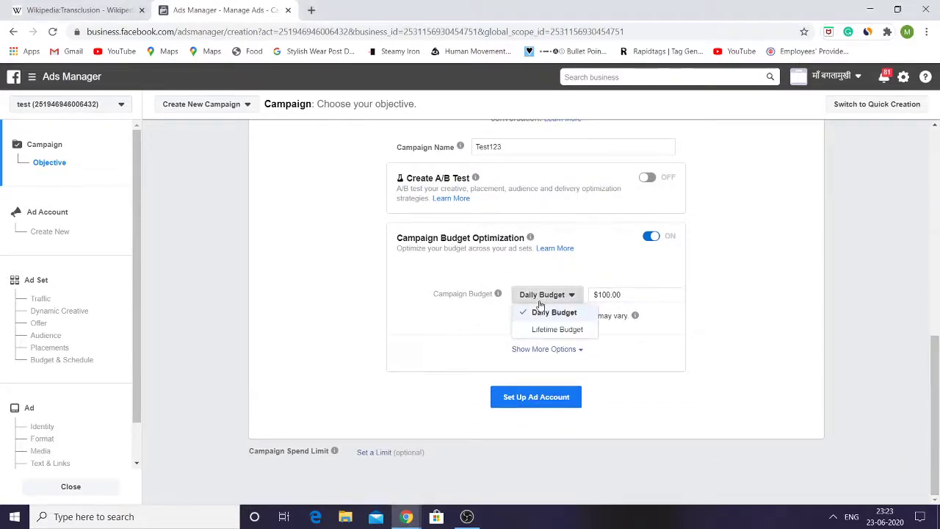
pyautogui.tripleClick(636, 294)
pyautogui.click(636, 294)
pyautogui.tripleClick(633, 295)
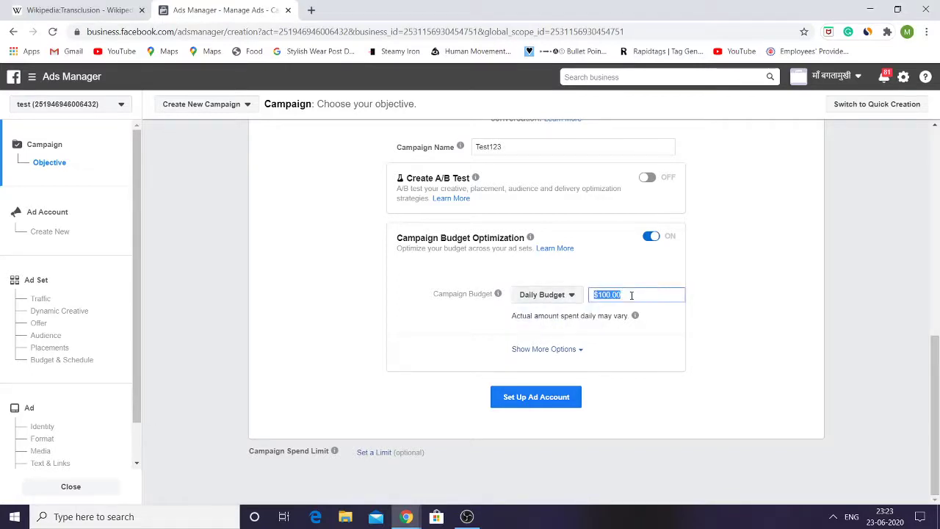
pyautogui.click(630, 295)
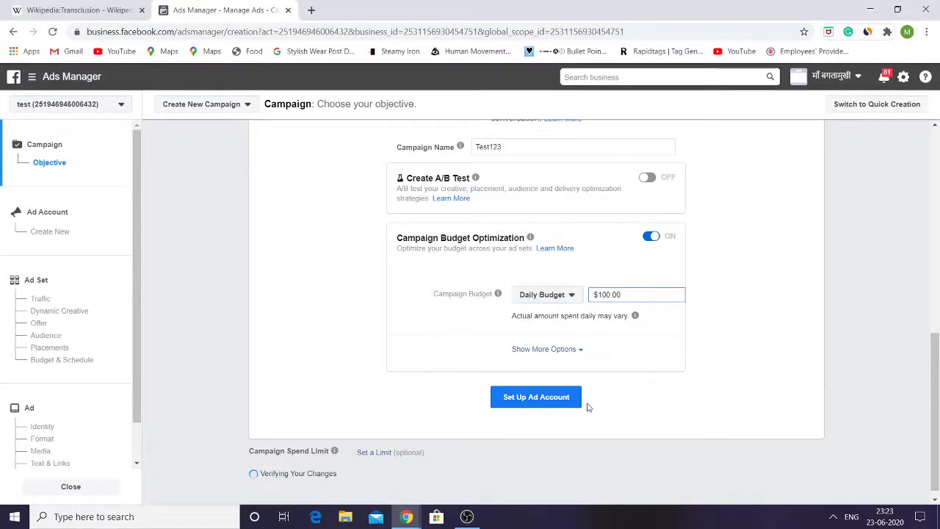
pyautogui.tripleClick(613, 295)
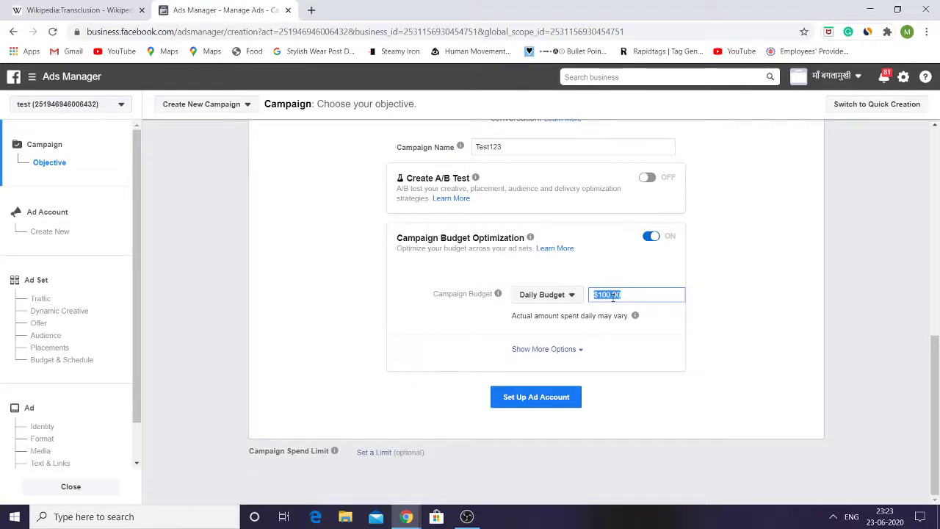
pyautogui.click(613, 295)
pyautogui.doubleClick(596, 295)
pyautogui.write('20')
pyautogui.click(541, 401)
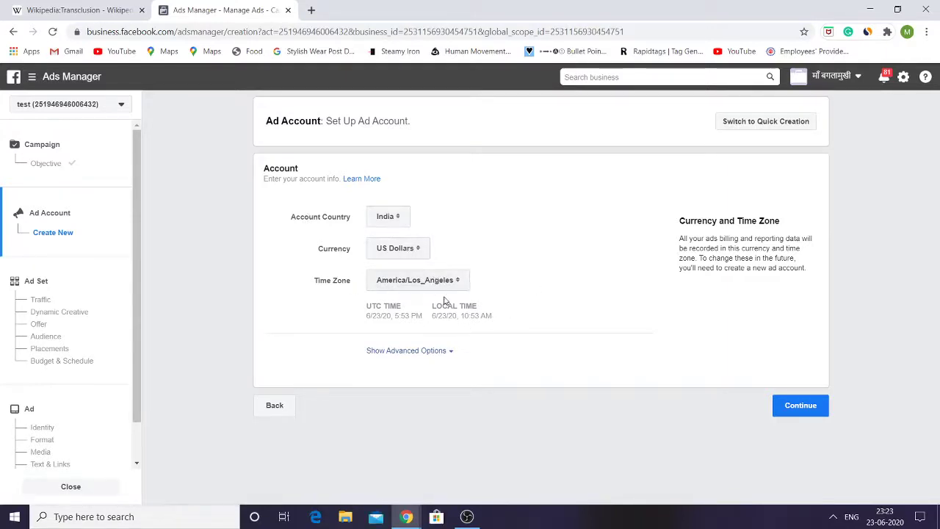
# Step: Set the ad account's time zone to Asia/Kolkata and currency to Indian Rupee, and continue to the ad set
pyautogui.click(414, 287)
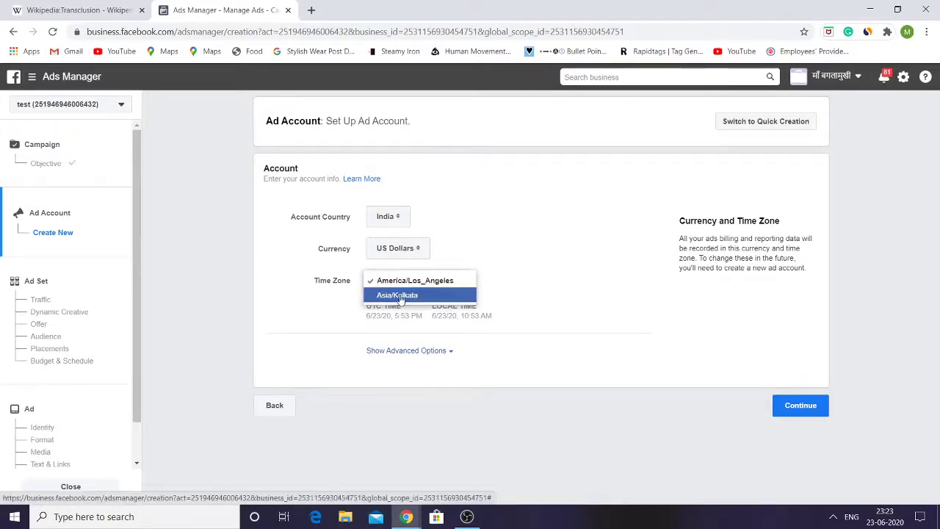
pyautogui.click(400, 296)
pyautogui.click(380, 247)
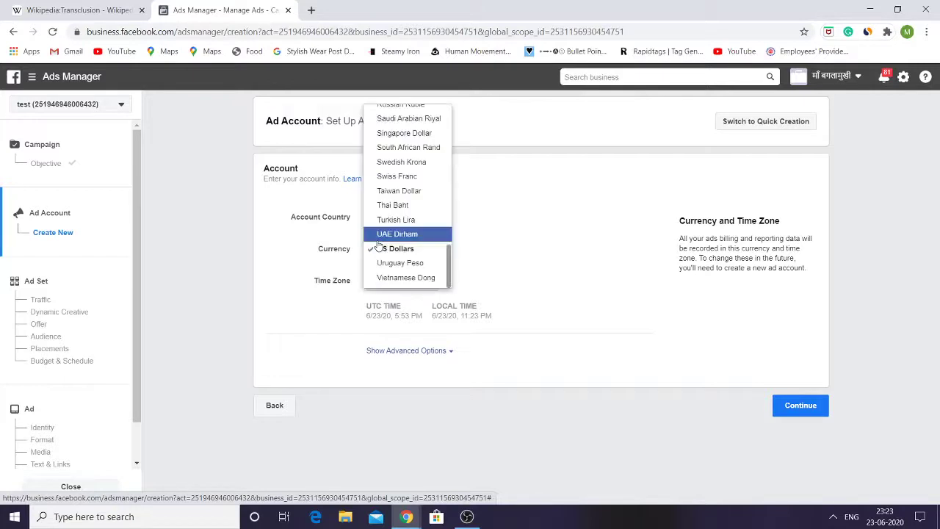
pyautogui.scroll(5, 379, 248)
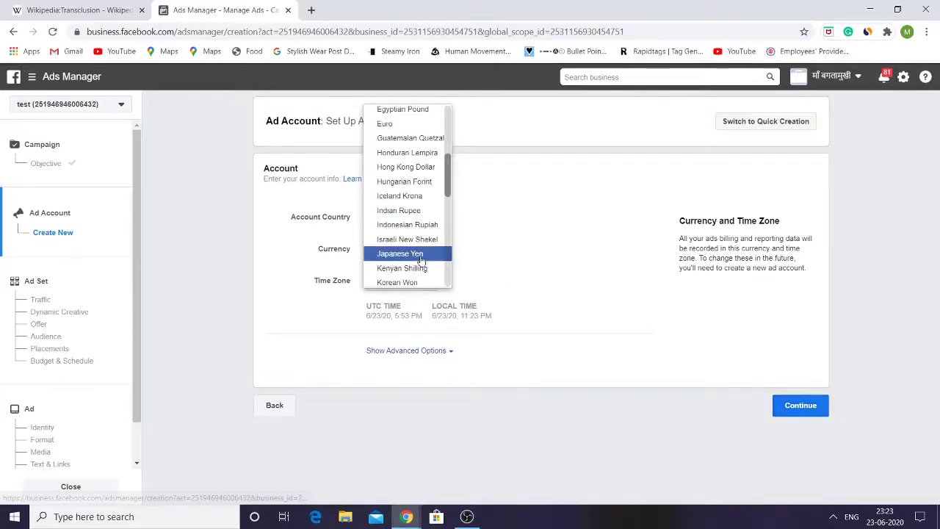
pyautogui.click(401, 211)
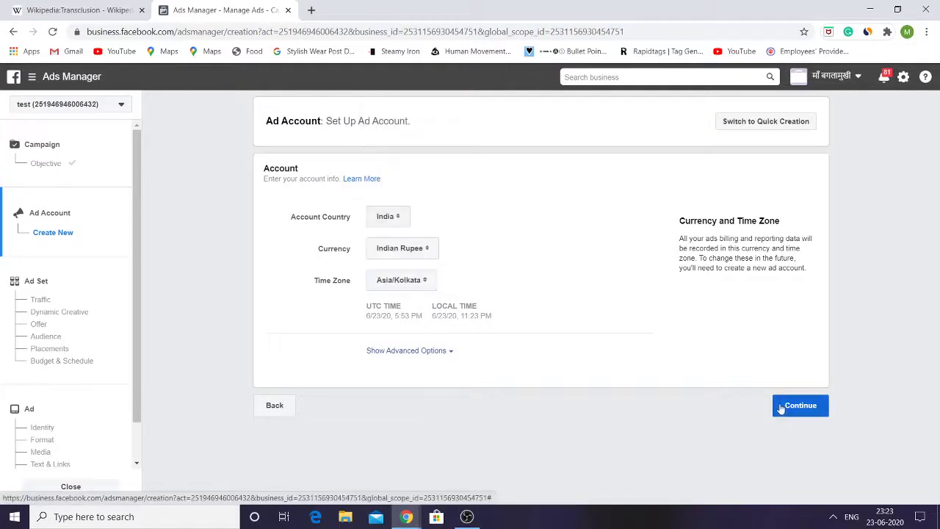
pyautogui.click(811, 408)
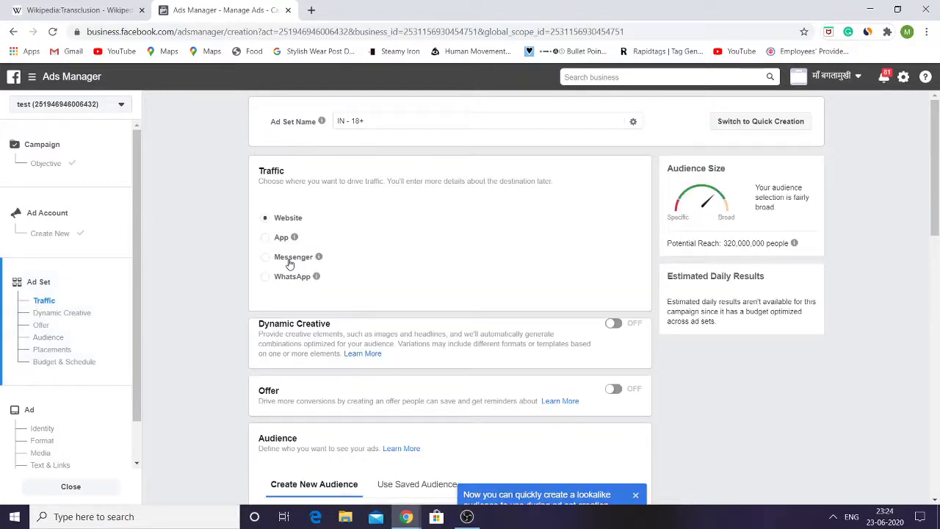
# Step: Review the ad set's traffic destinations and its Dynamic Creative and Offer descriptions
pyautogui.doubleClick(426, 177)
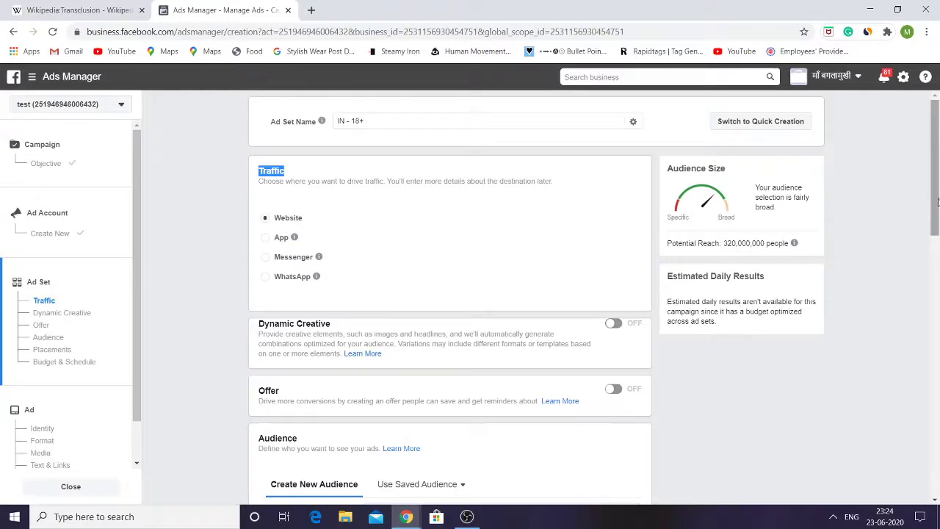
pyautogui.moveTo(937, 202); pyautogui.dragTo(937, 227)
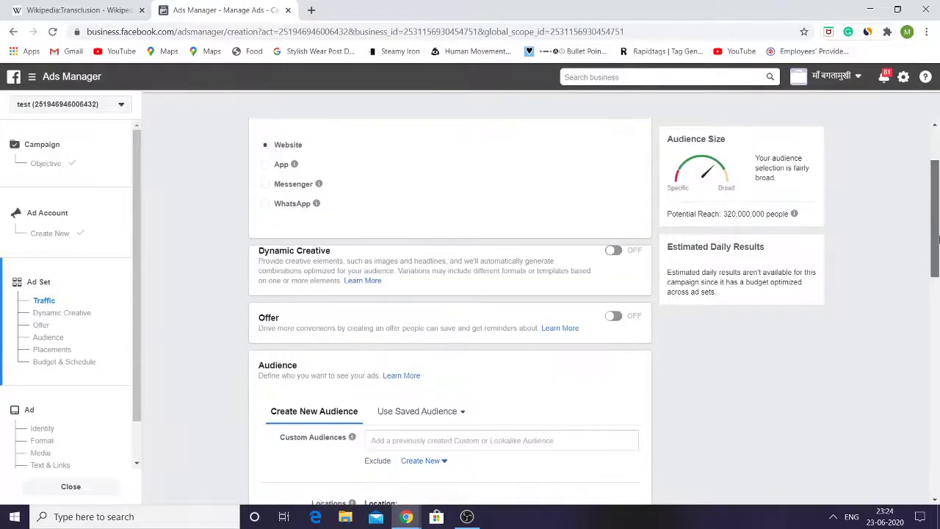
pyautogui.scroll(1, 937, 228)
pyautogui.scroll(-2, 935, 226)
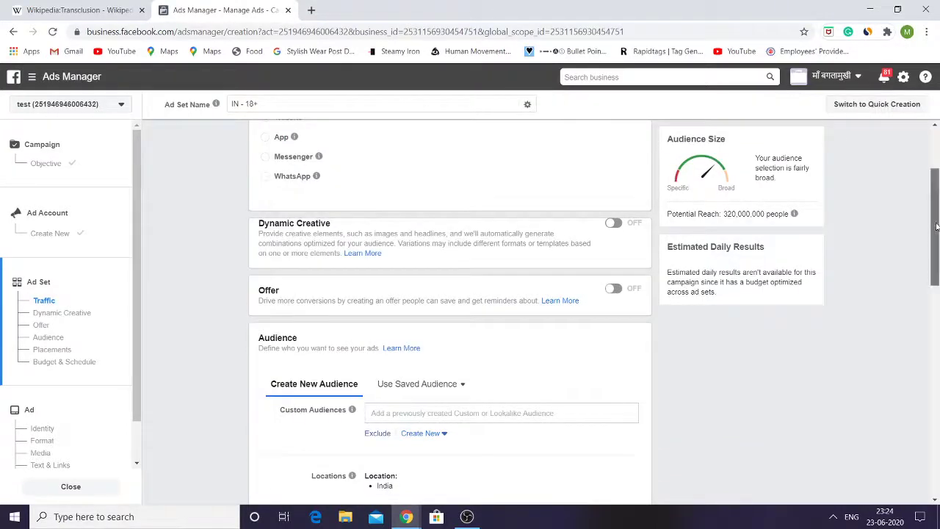
pyautogui.scroll(1, 936, 225)
pyautogui.scroll(-2, 936, 213)
pyautogui.scroll(2, 936, 209)
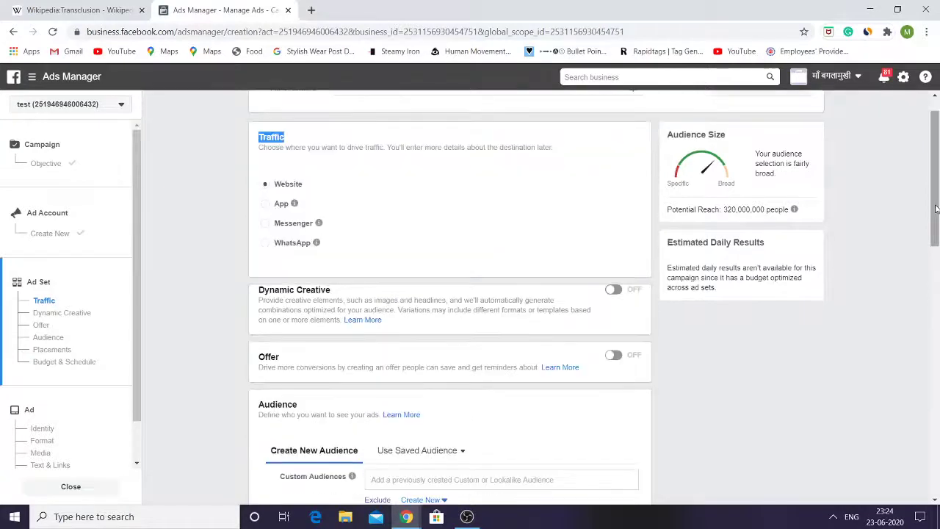
pyautogui.doubleClick(287, 305)
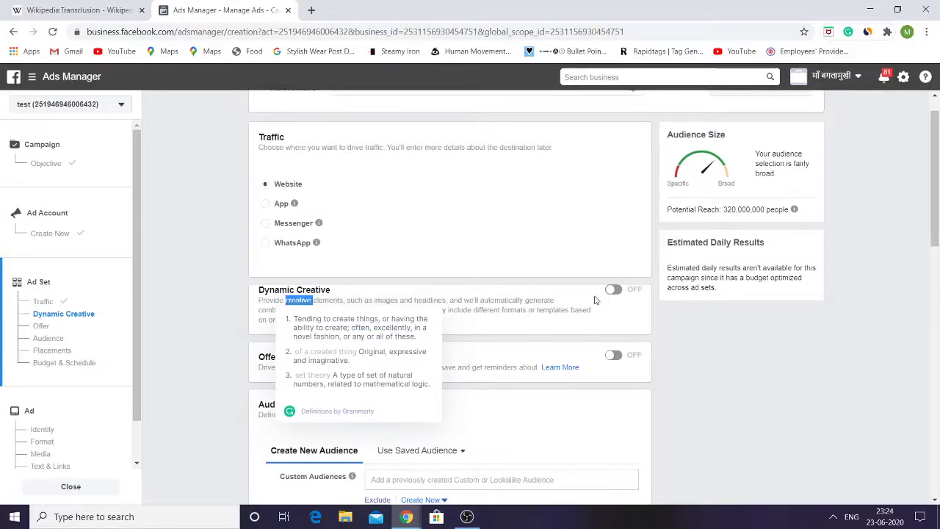
pyautogui.click(544, 297)
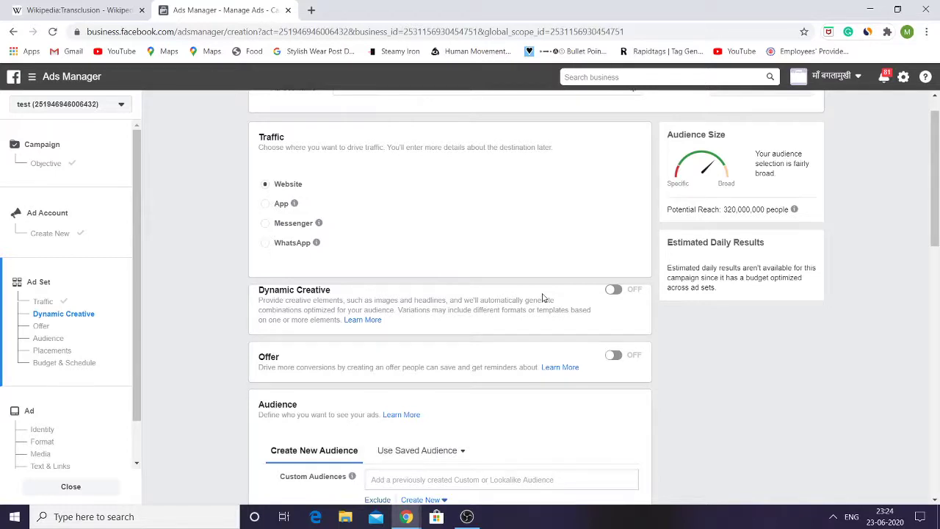
pyautogui.tripleClick(301, 373)
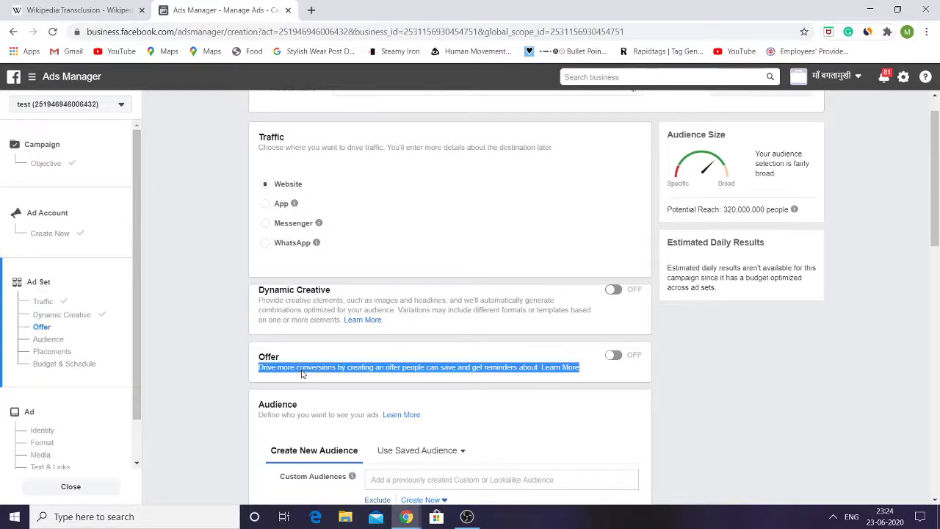
pyautogui.doubleClick(315, 367)
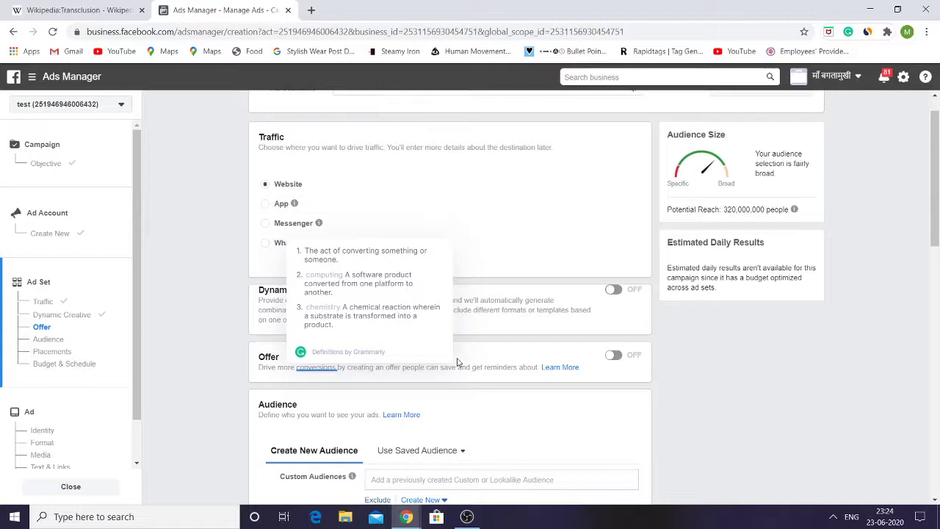
pyautogui.click(680, 386)
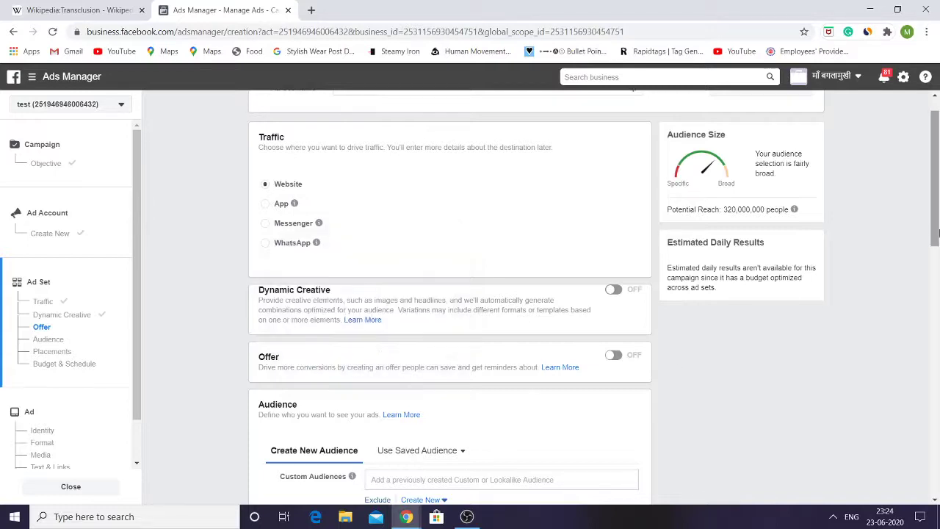
# Step: Set the new audience's maximum age to 50
pyautogui.scroll(-5, 933, 271)
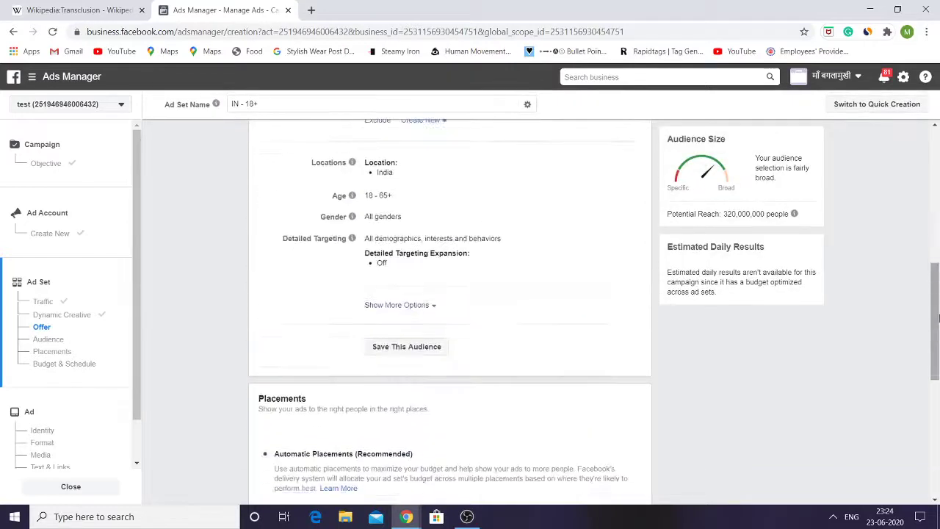
pyautogui.moveTo(930, 280); pyautogui.dragTo(936, 243)
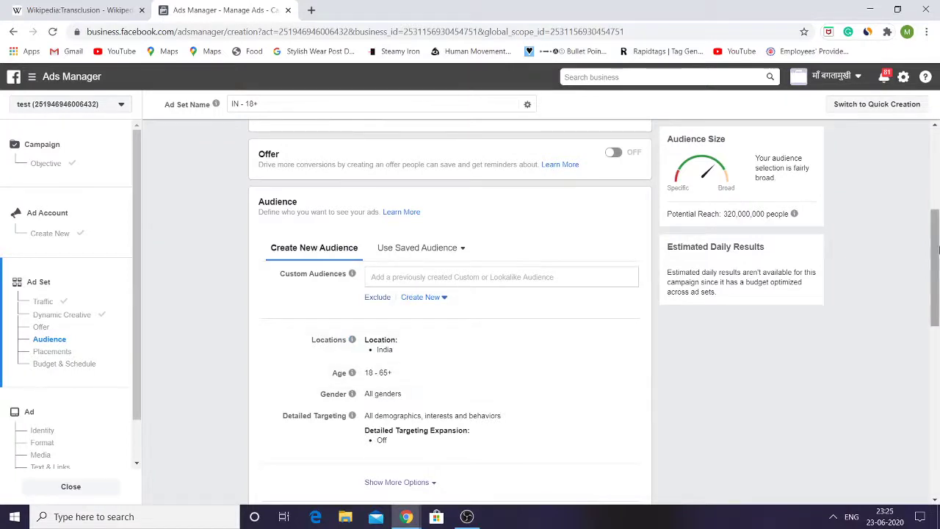
pyautogui.moveTo(937, 237); pyautogui.dragTo(937, 257)
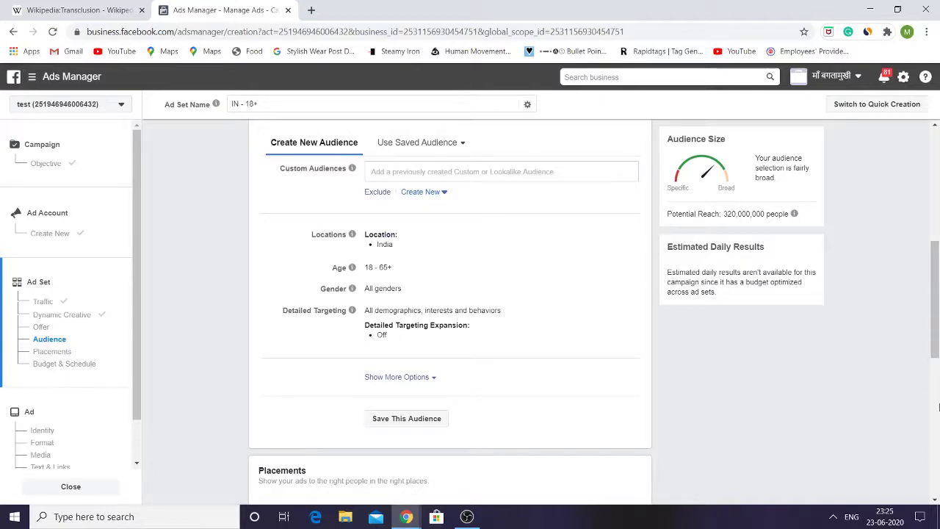
pyautogui.moveTo(937, 296)
pyautogui.mouseDown()
pyautogui.moveTo(937, 307)
pyautogui.moveTo(937, 284)
pyautogui.mouseUp()
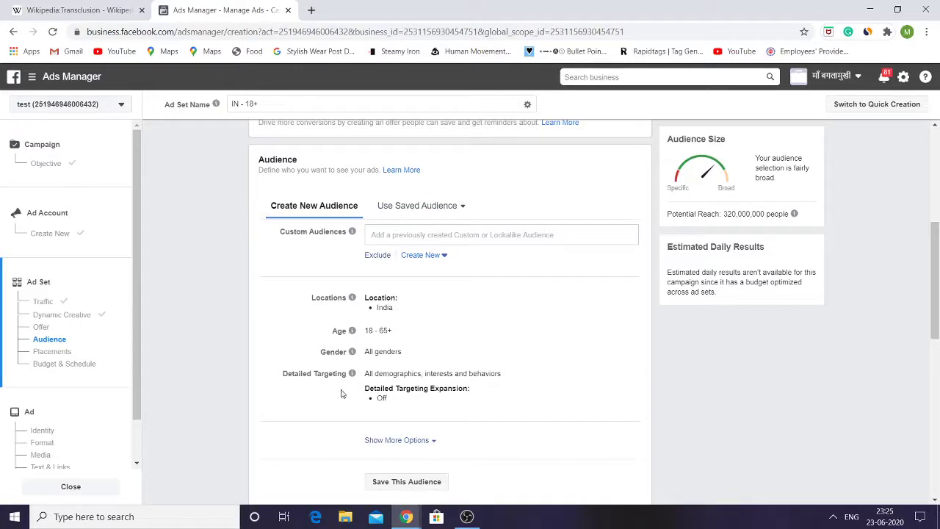
pyautogui.moveTo(351, 373)
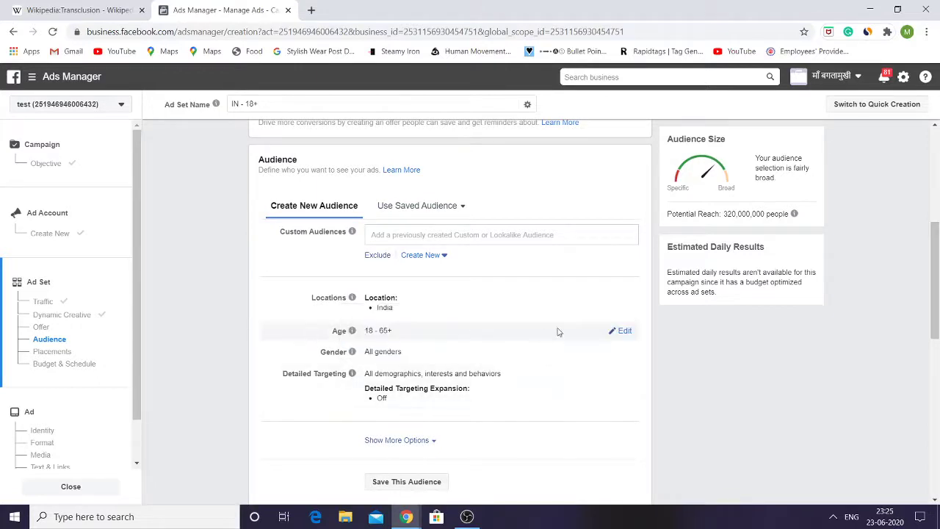
pyautogui.click(622, 332)
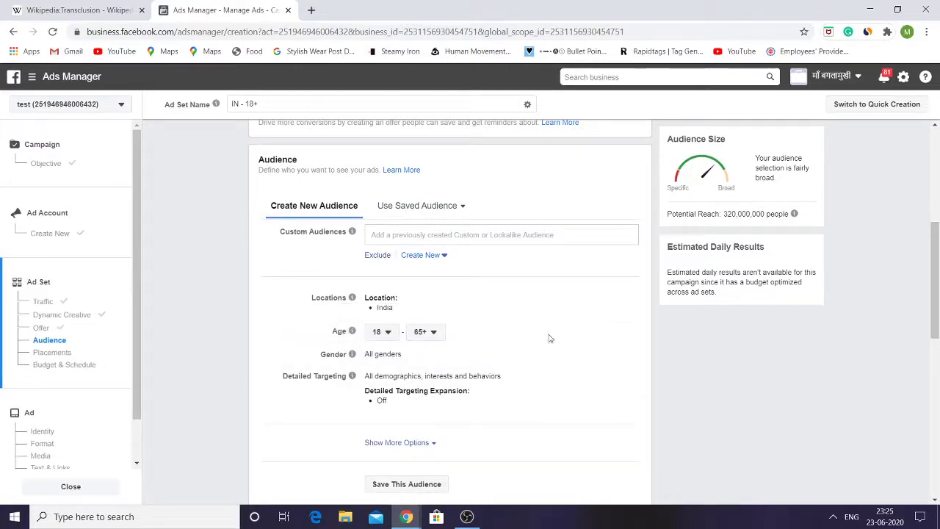
pyautogui.click(432, 338)
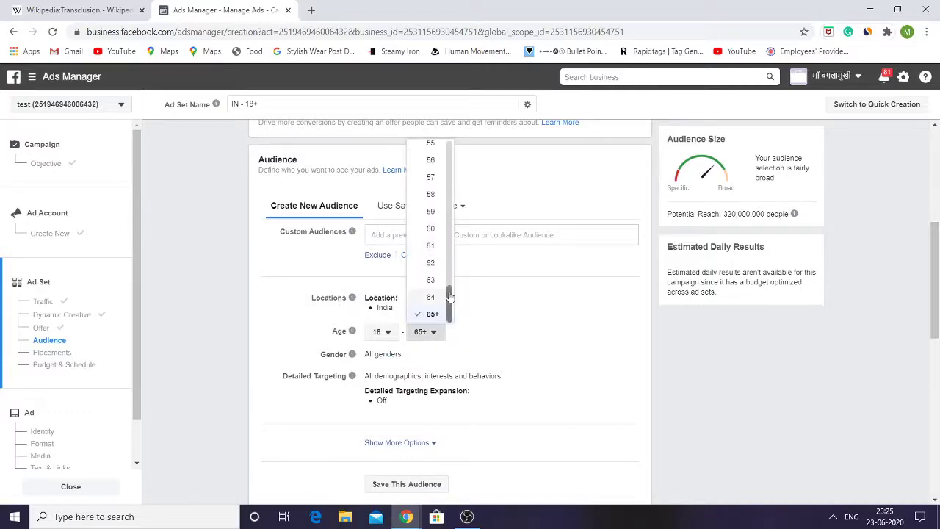
pyautogui.moveTo(449, 301); pyautogui.dragTo(449, 246)
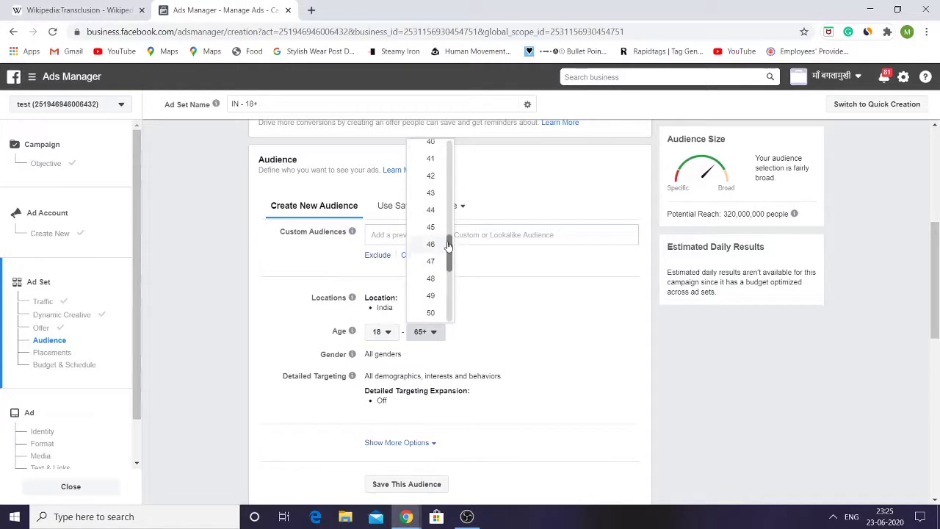
pyautogui.click(431, 314)
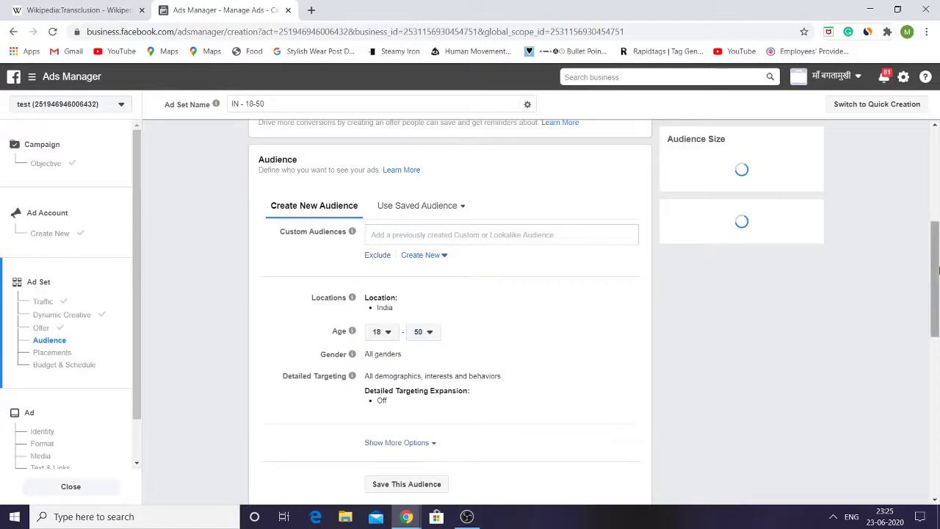
# Step: Save the audience defined for the ad set
pyautogui.moveTo(938, 270); pyautogui.dragTo(937, 329)
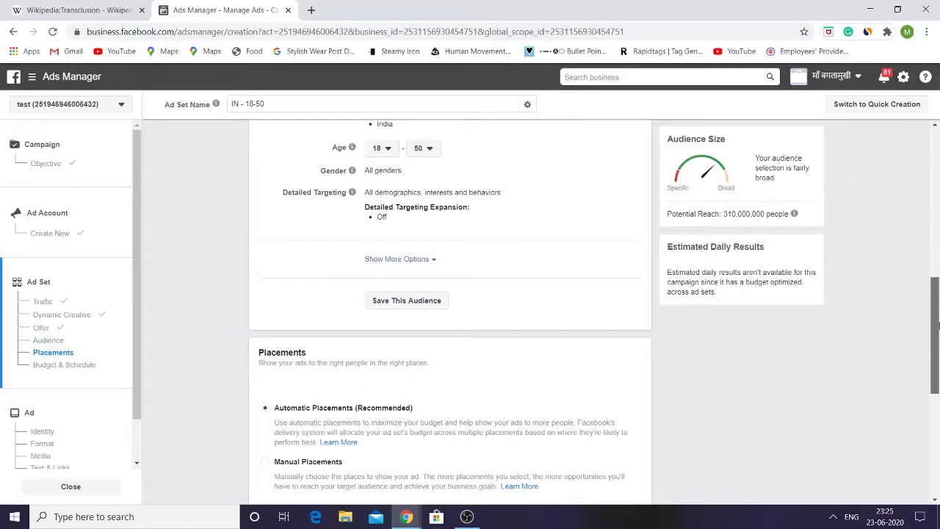
pyautogui.click(421, 306)
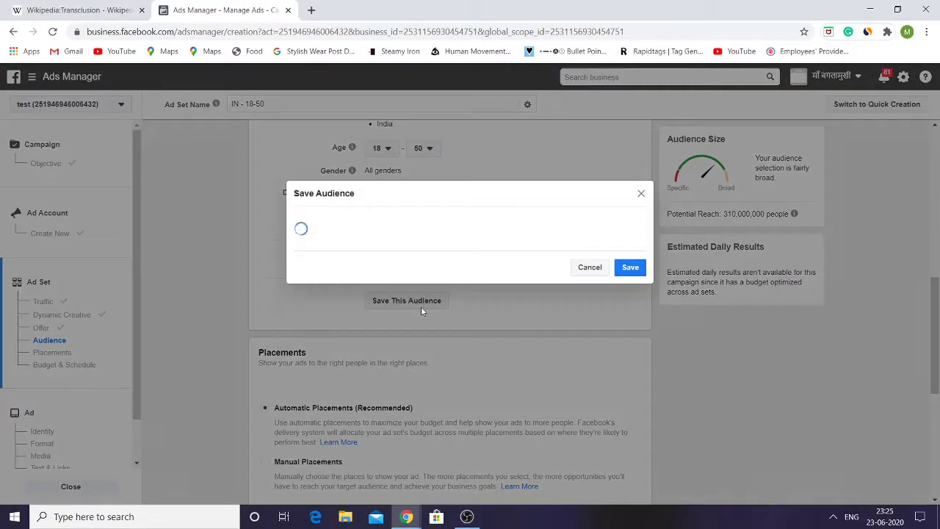
pyautogui.click(627, 301)
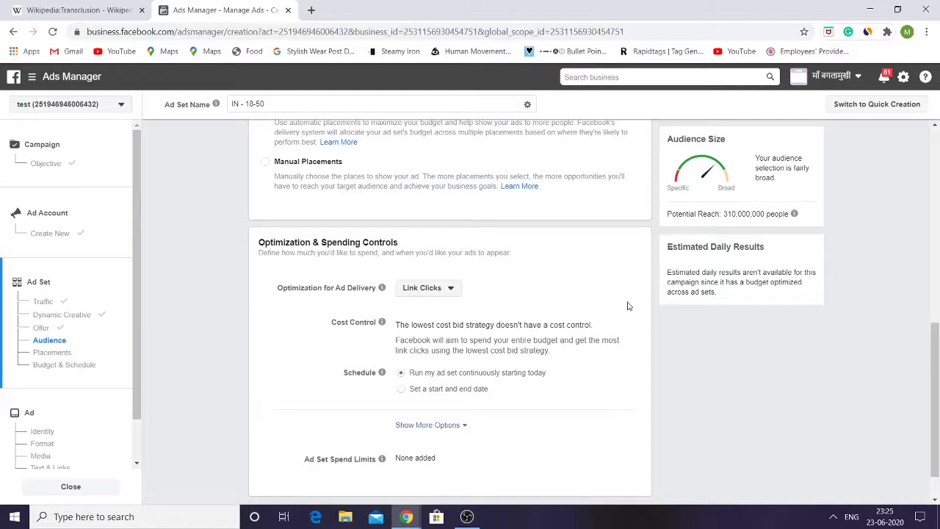
# Step: Examine the ad set's placement choices, the Optimization for Ad Delivery options and the cost control description
pyautogui.scroll(4, 761, 336)
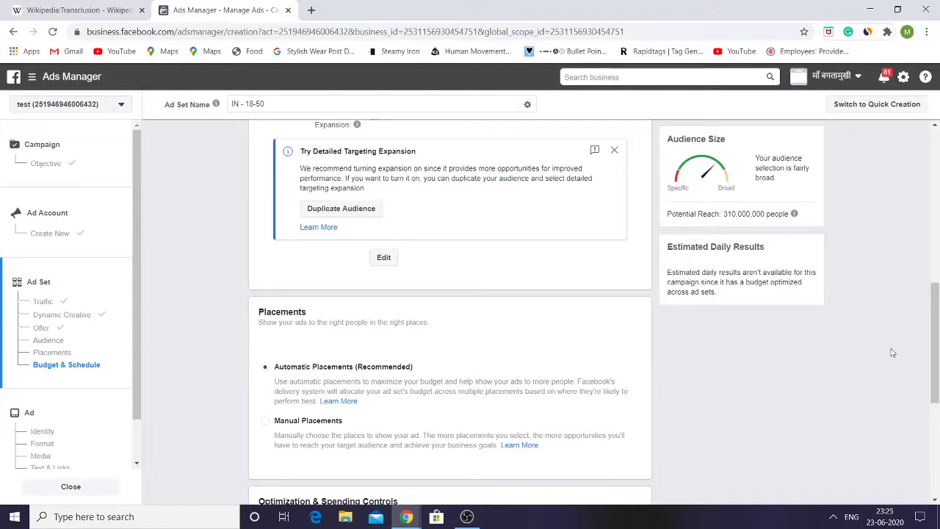
pyautogui.moveTo(937, 339); pyautogui.dragTo(938, 376)
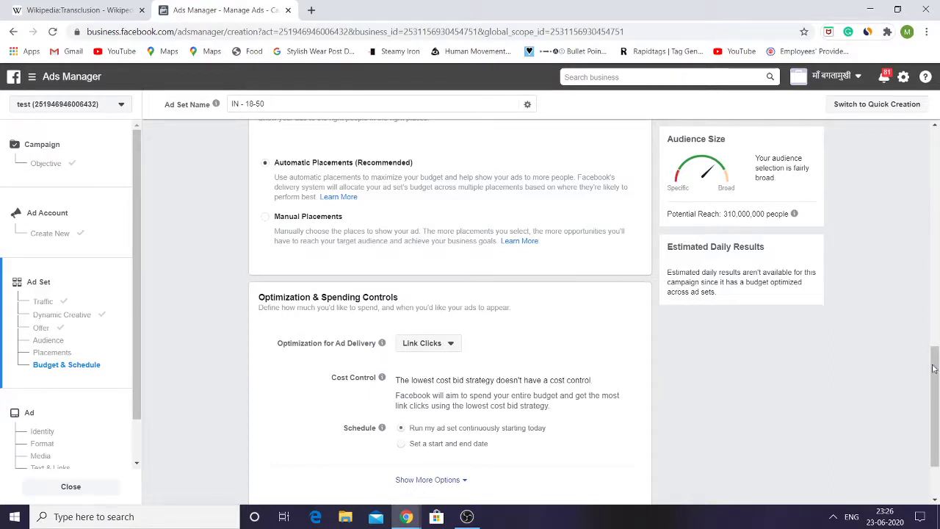
pyautogui.scroll(-2, 937, 418)
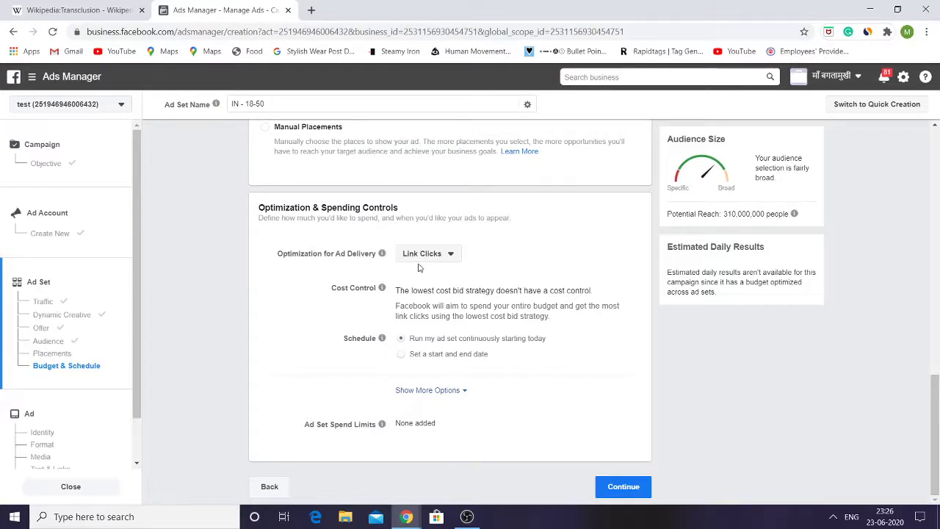
pyautogui.doubleClick(420, 254)
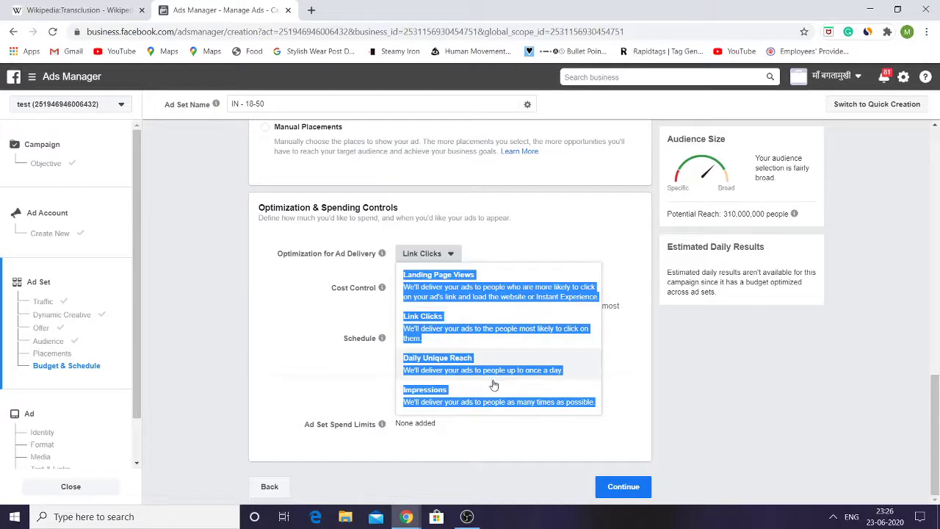
pyautogui.click(289, 337)
pyautogui.click(435, 255)
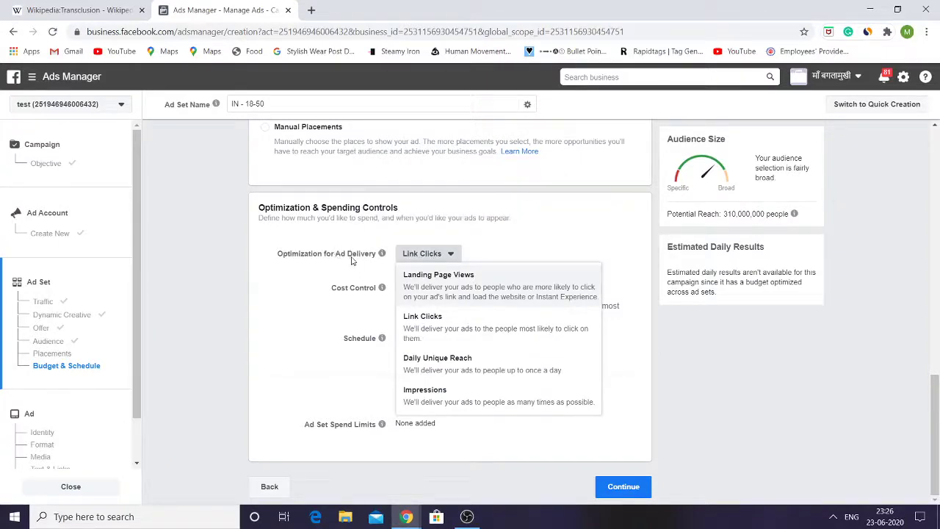
pyautogui.click(452, 337)
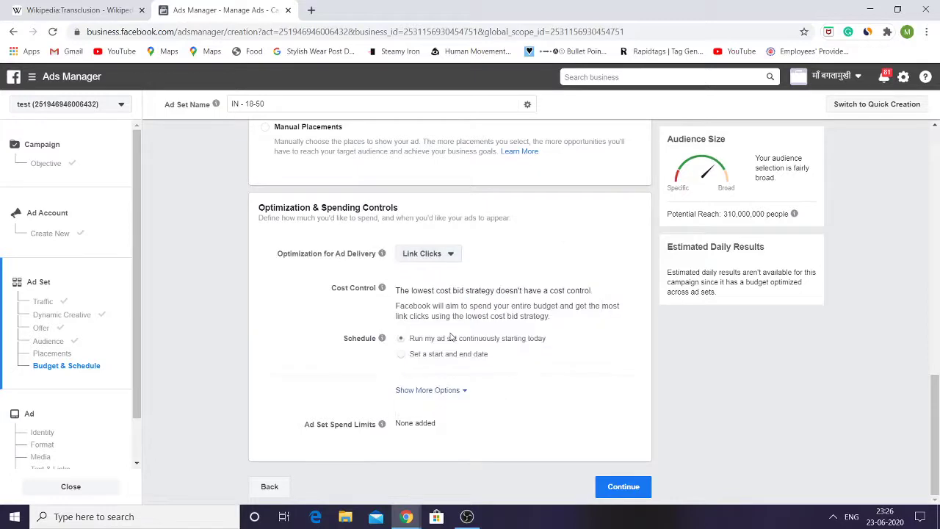
pyautogui.tripleClick(511, 291)
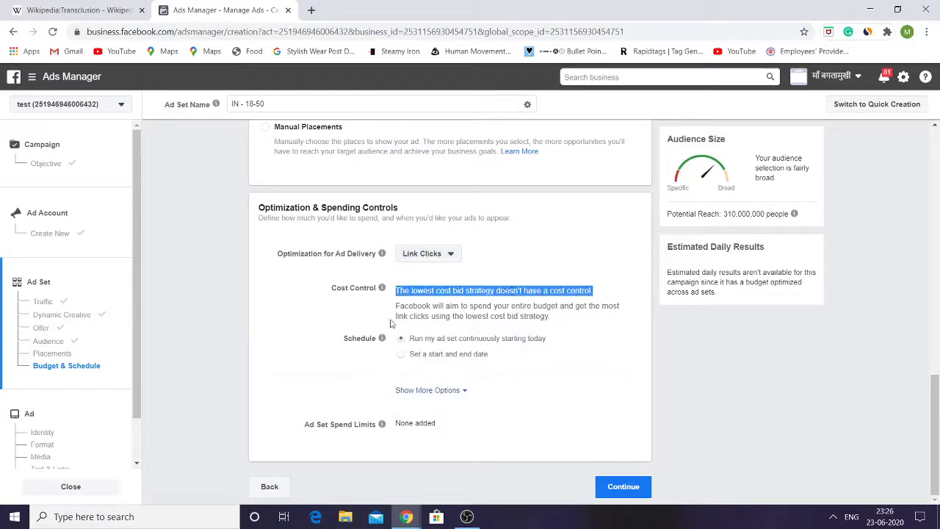
pyautogui.click(434, 312)
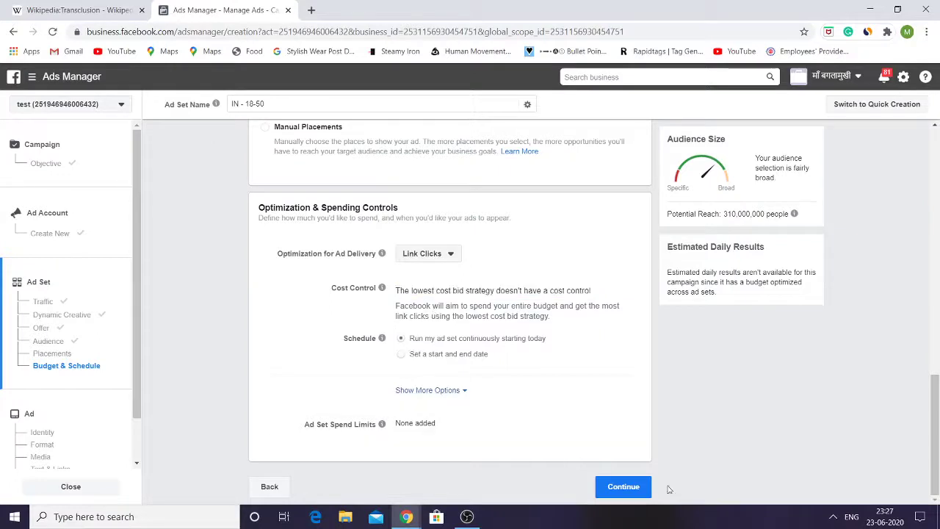
# Step: Continue to the ad setup and select drnormanvincentpeale as the ad's Instagram account
pyautogui.click(633, 492)
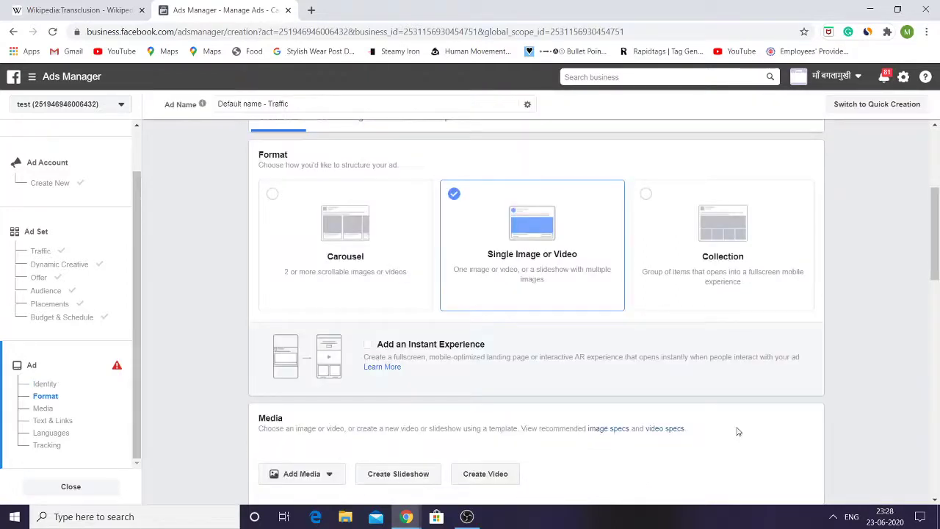
pyautogui.scroll(1, 737, 431)
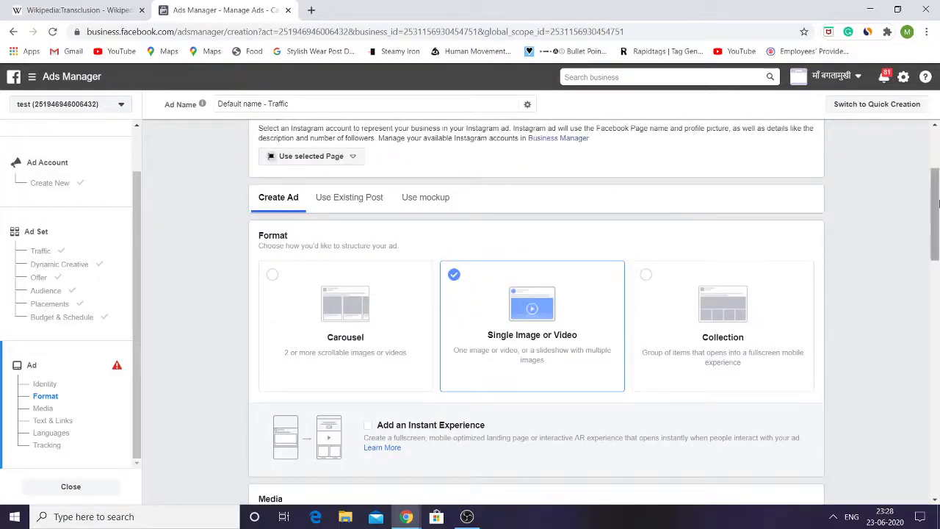
pyautogui.scroll(1, 330, 216)
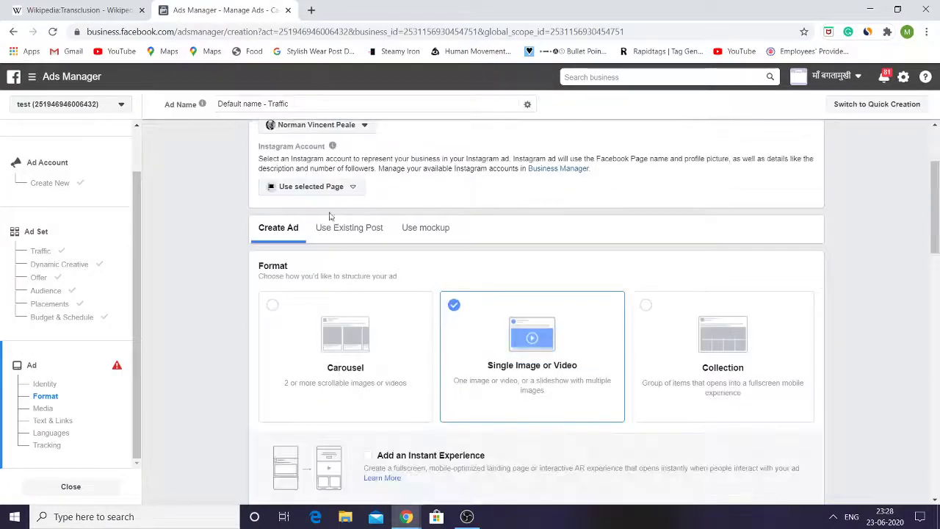
pyautogui.click(302, 186)
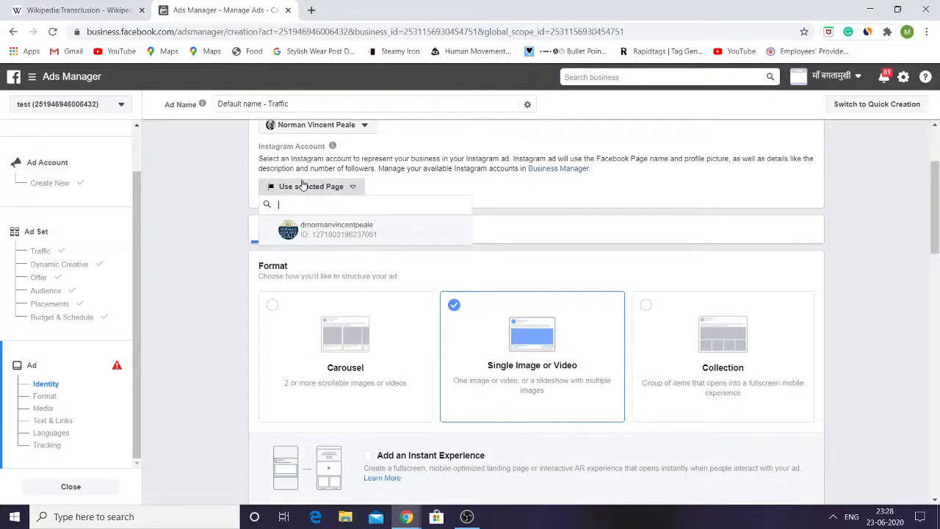
pyautogui.click(329, 243)
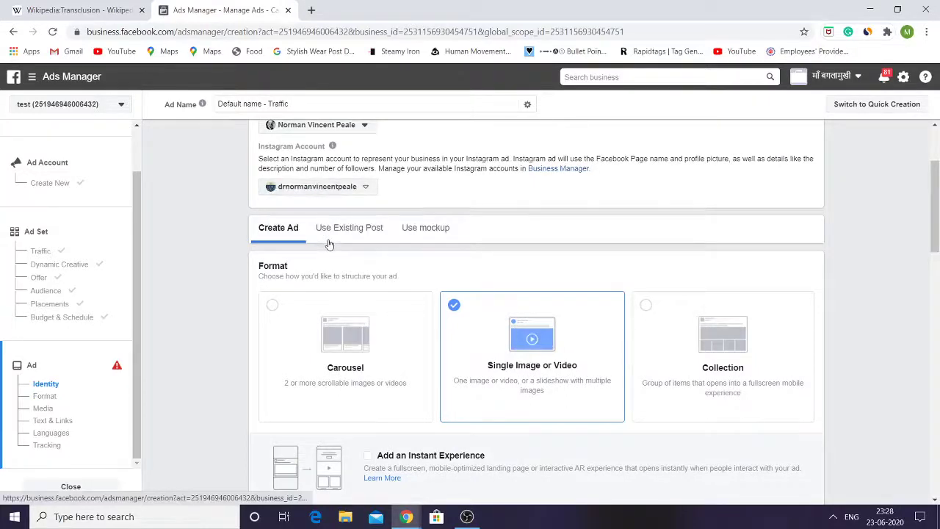
pyautogui.scroll(-1, 936, 234)
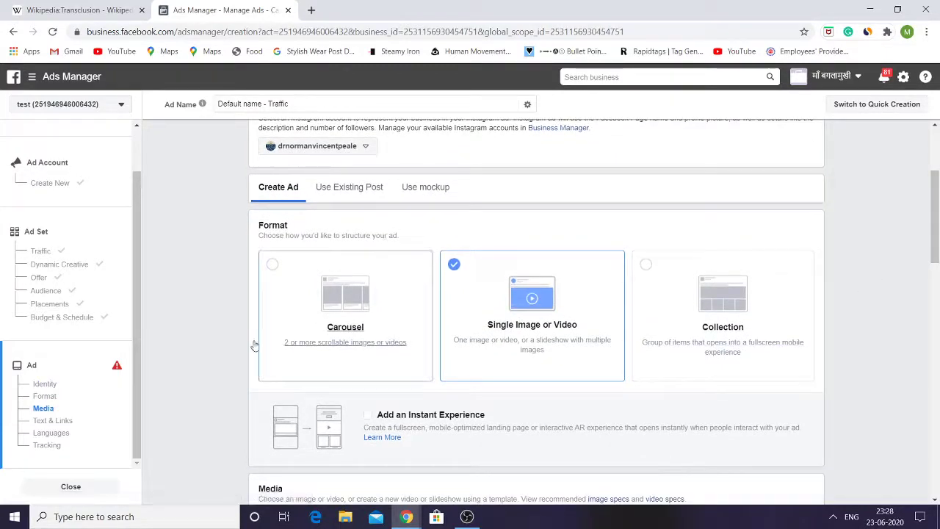
# Step: Check the ad's mockup selection without choosing one, and examine its media, text, link and destination fields
pyautogui.click(422, 192)
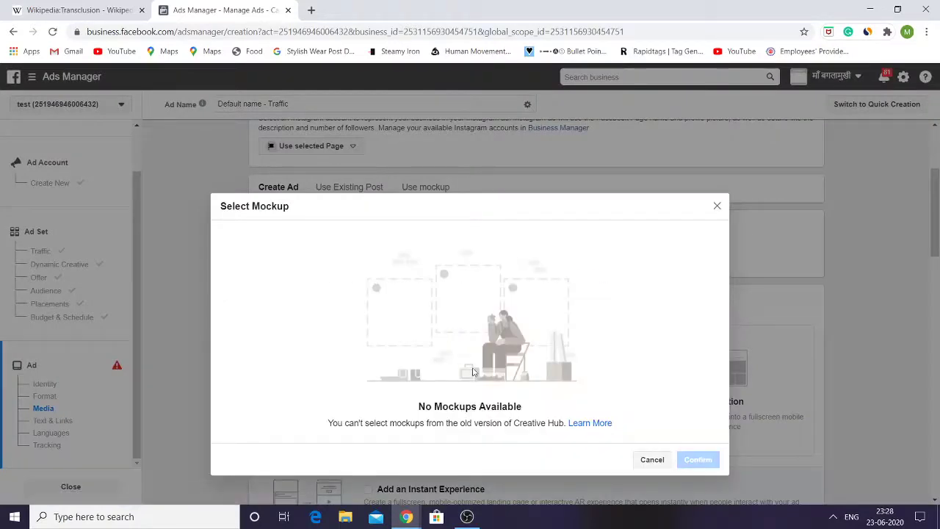
pyautogui.click(653, 460)
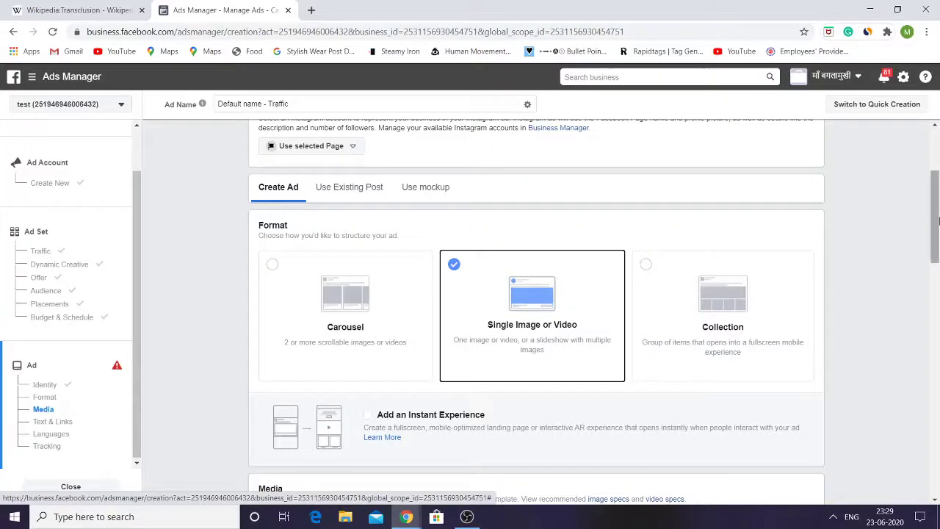
pyautogui.moveTo(937, 220); pyautogui.dragTo(937, 292)
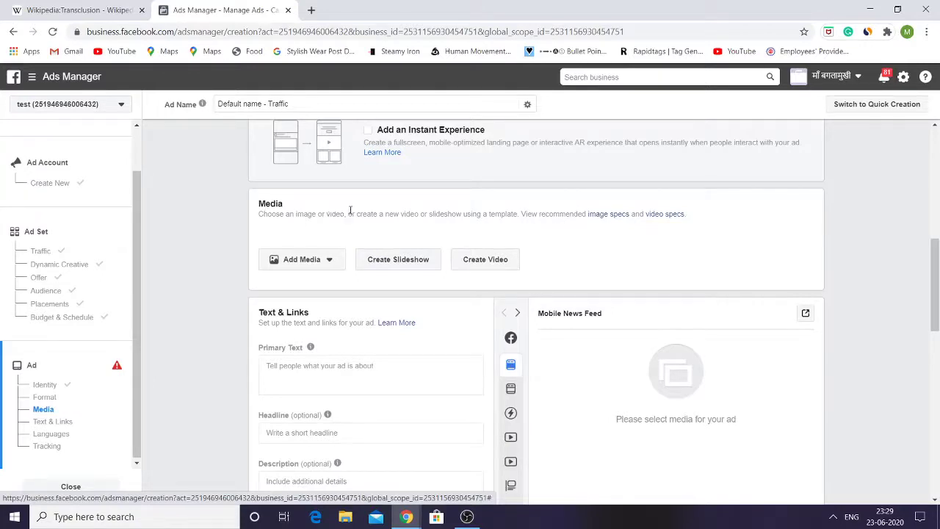
pyautogui.moveTo(348, 214); pyautogui.dragTo(260, 225)
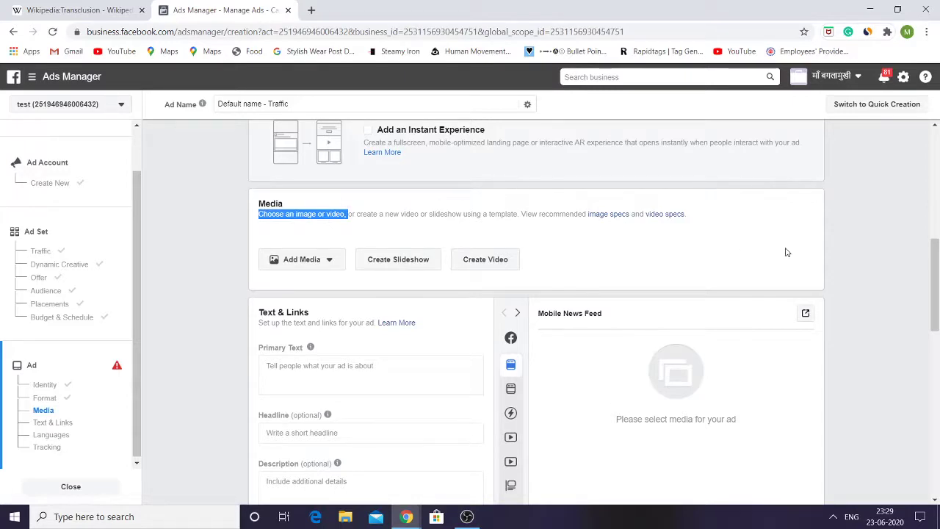
pyautogui.moveTo(937, 268); pyautogui.dragTo(937, 288)
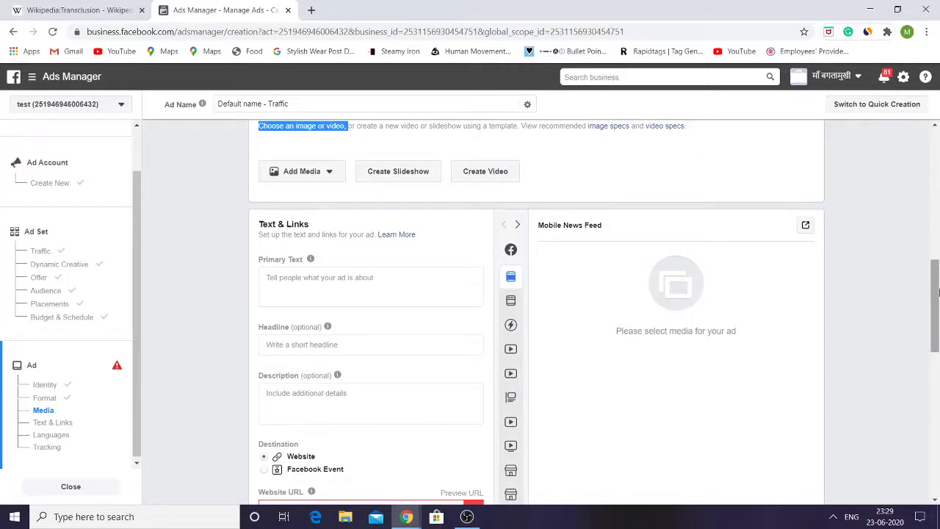
pyautogui.moveTo(937, 299); pyautogui.dragTo(937, 334)
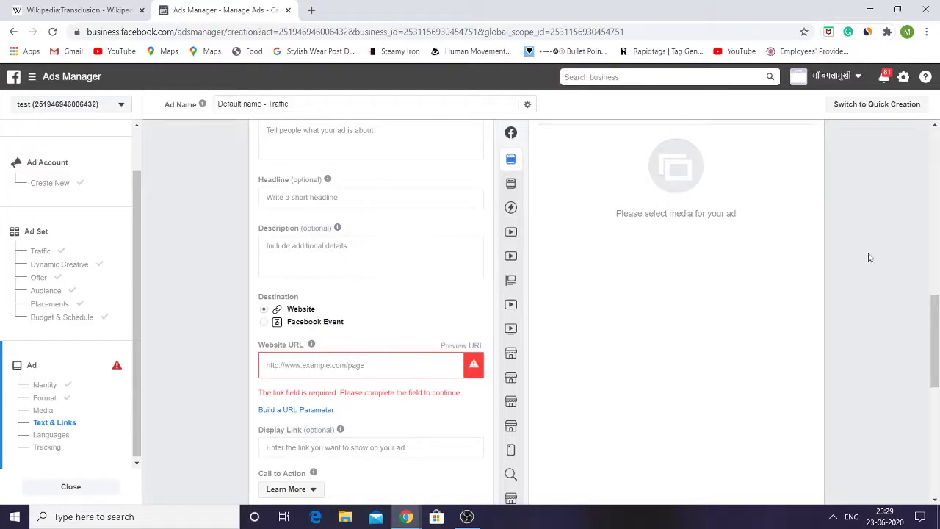
pyautogui.moveTo(938, 316); pyautogui.dragTo(937, 381)
pyautogui.scroll(-1, 937, 336)
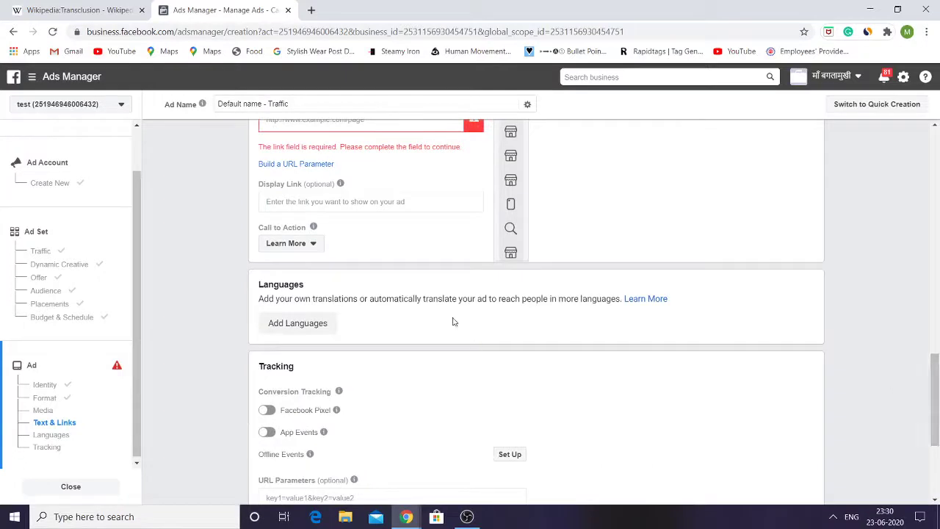
# Step: Open the ad's language management and choose English as the default language
pyautogui.click(293, 329)
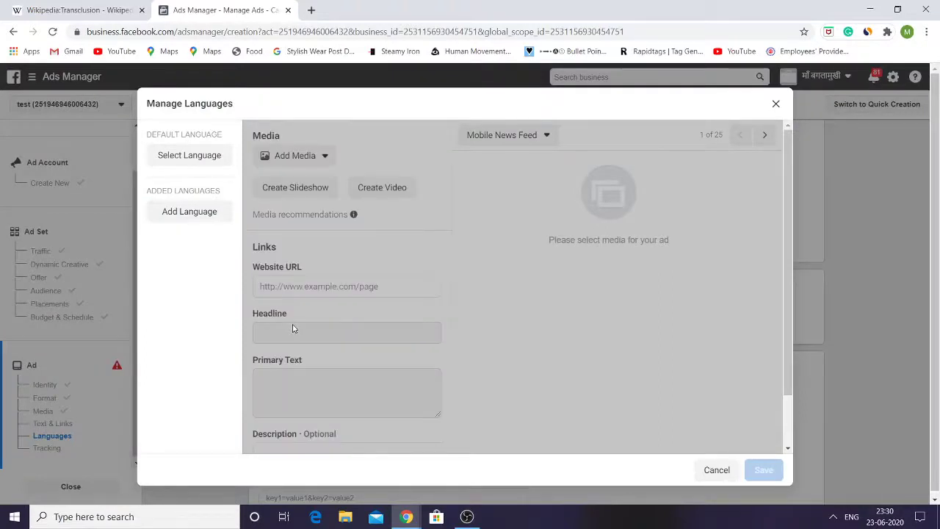
pyautogui.click(185, 154)
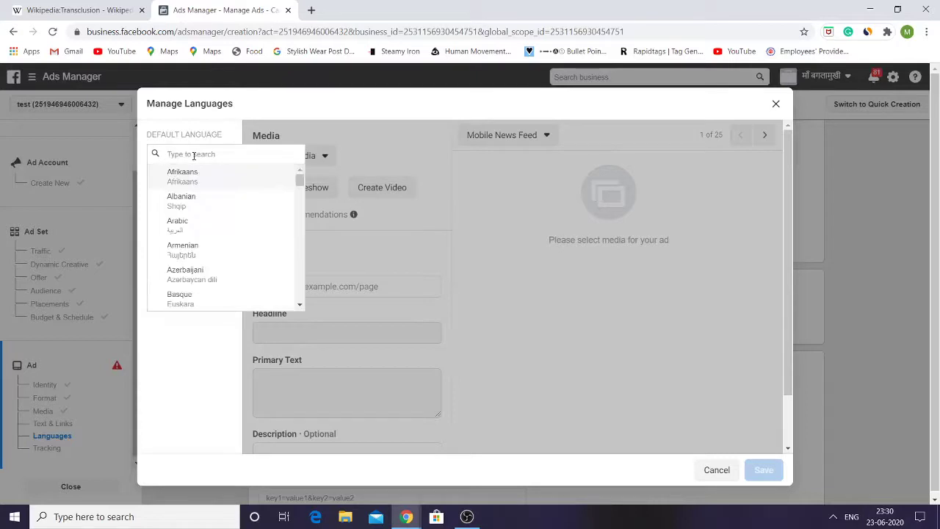
pyautogui.write('englsh')
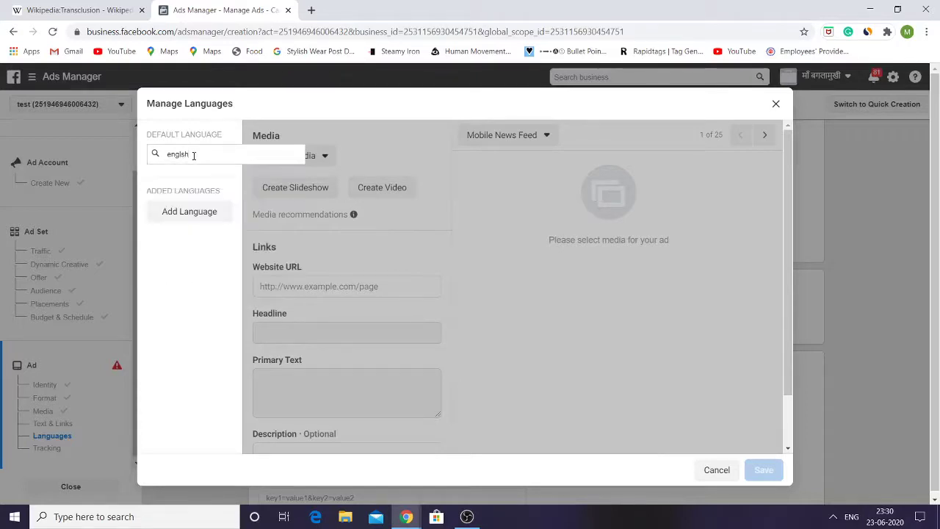
pyautogui.press('BackSpace')
pyautogui.press('BackSpace')
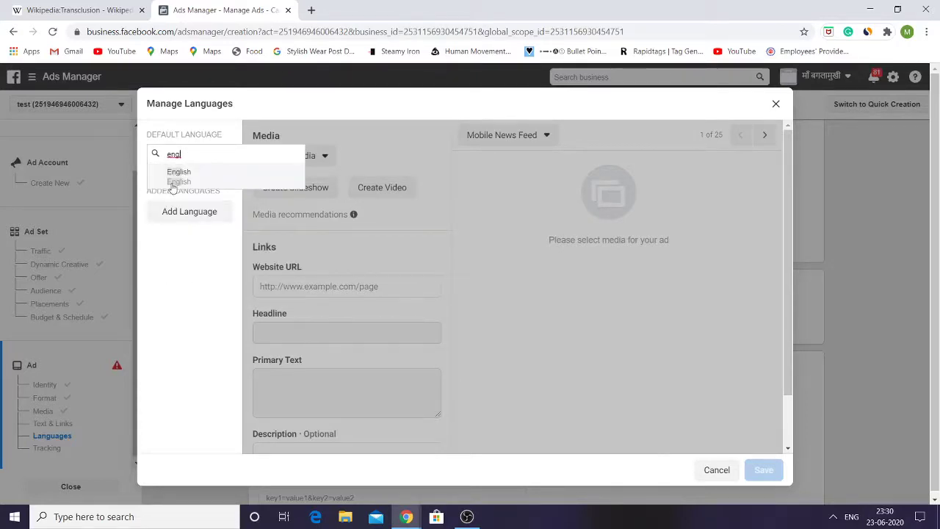
pyautogui.click(174, 183)
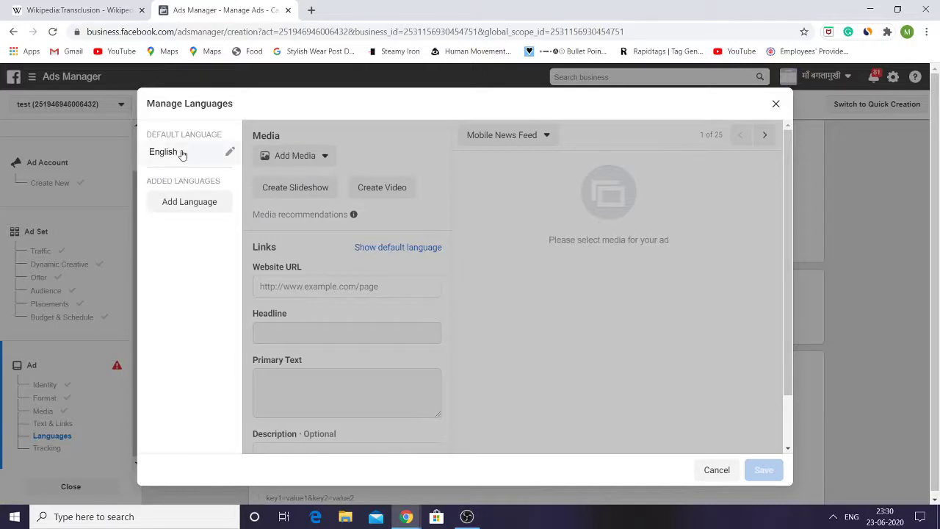
# Step: Add Hindi as an additional ad language, look over its text and link fields, and remove it again
pyautogui.click(188, 201)
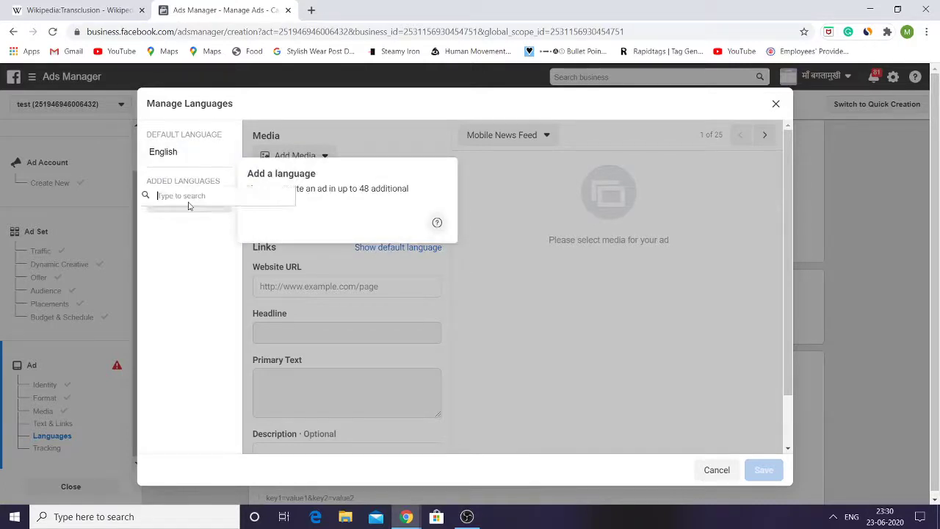
pyautogui.write('hin')
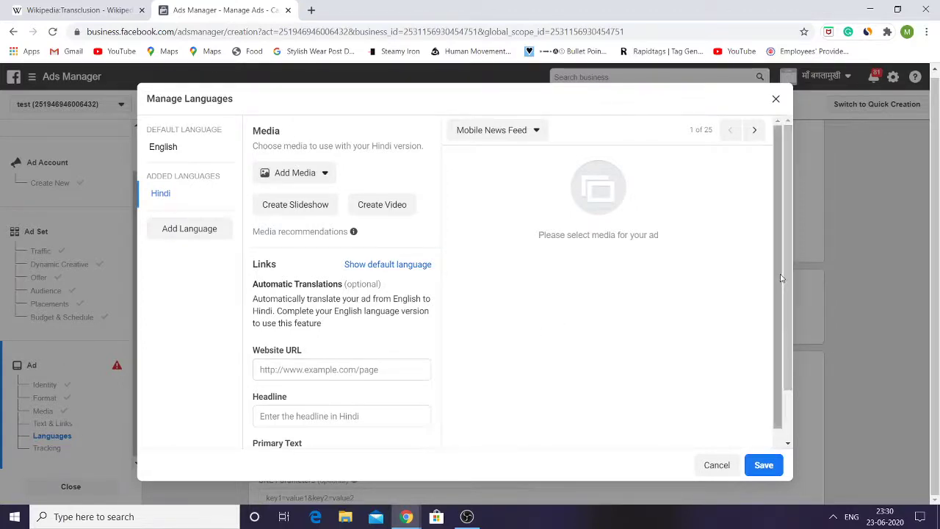
pyautogui.scroll(-1, 783, 283)
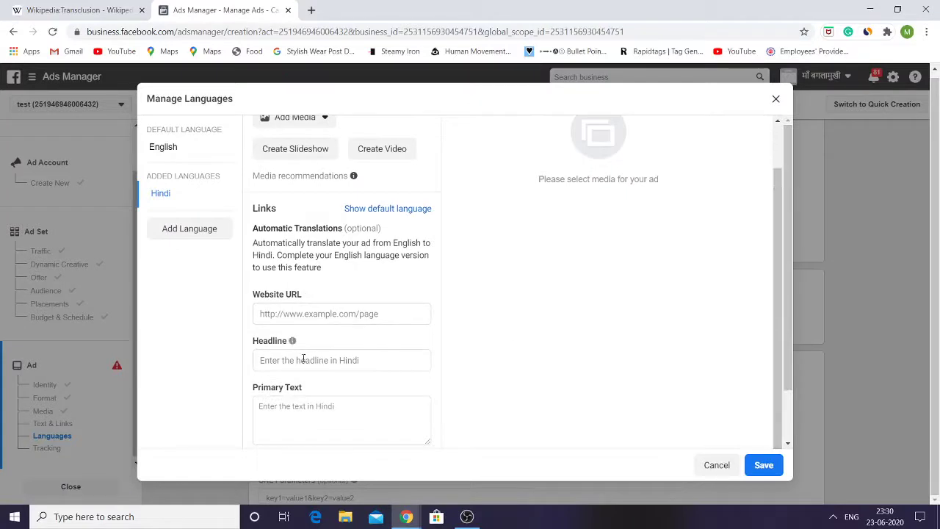
pyautogui.click(303, 359)
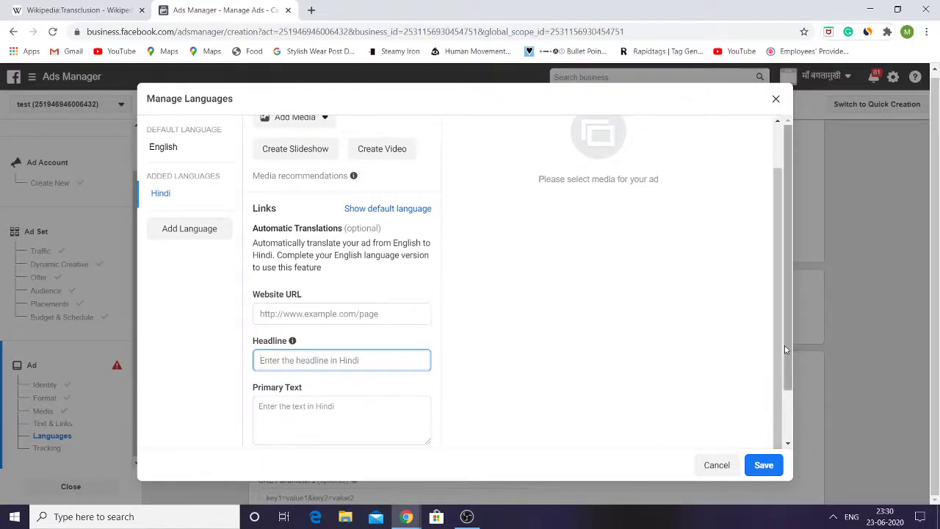
pyautogui.scroll(-1, 785, 354)
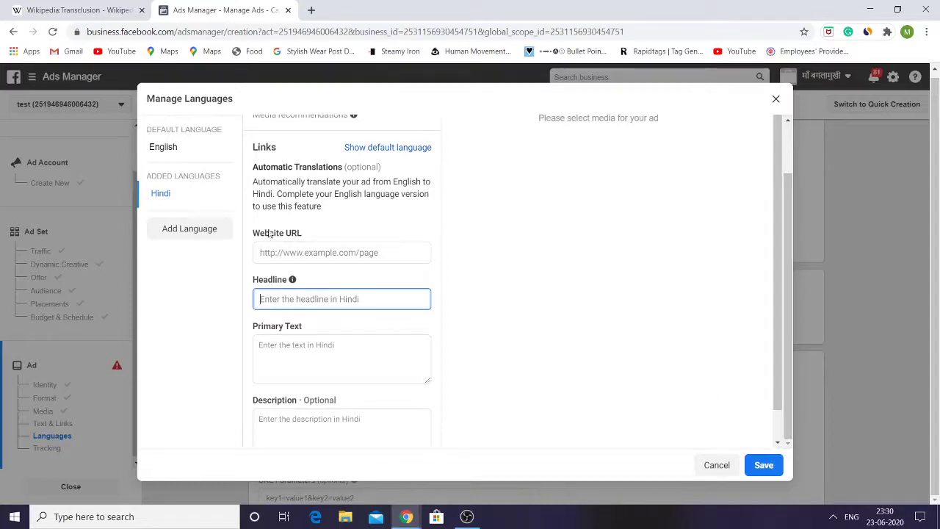
pyautogui.click(230, 193)
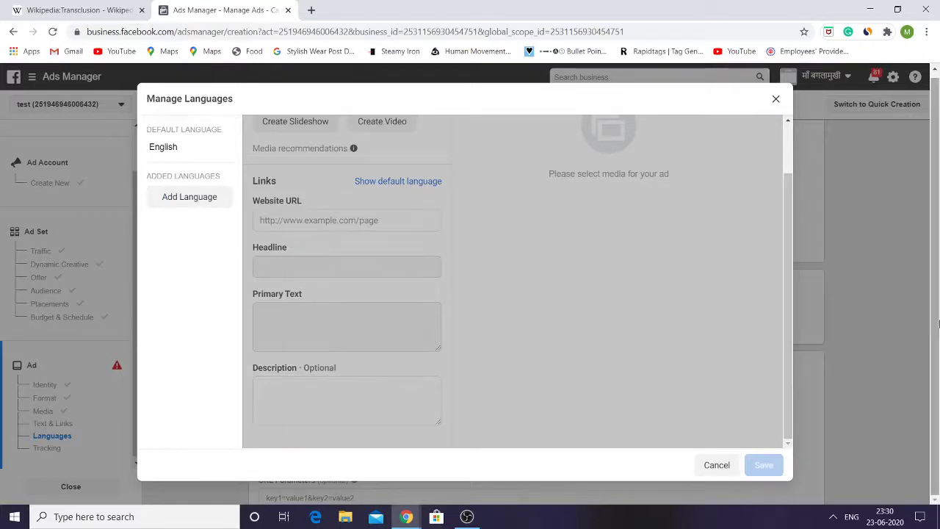
# Step: Look over the default language's media and link fields and close the language management without saving
pyautogui.scroll(1, 794, 180)
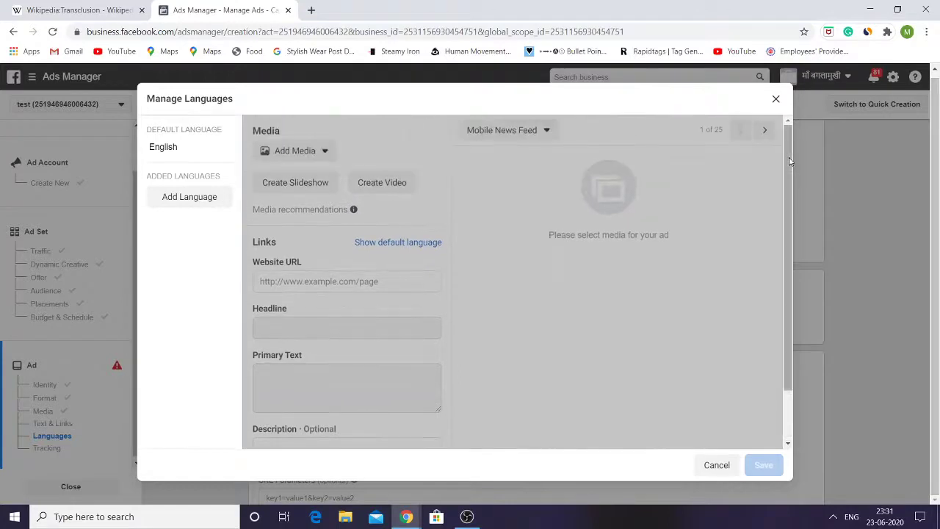
pyautogui.moveTo(790, 178); pyautogui.dragTo(792, 203)
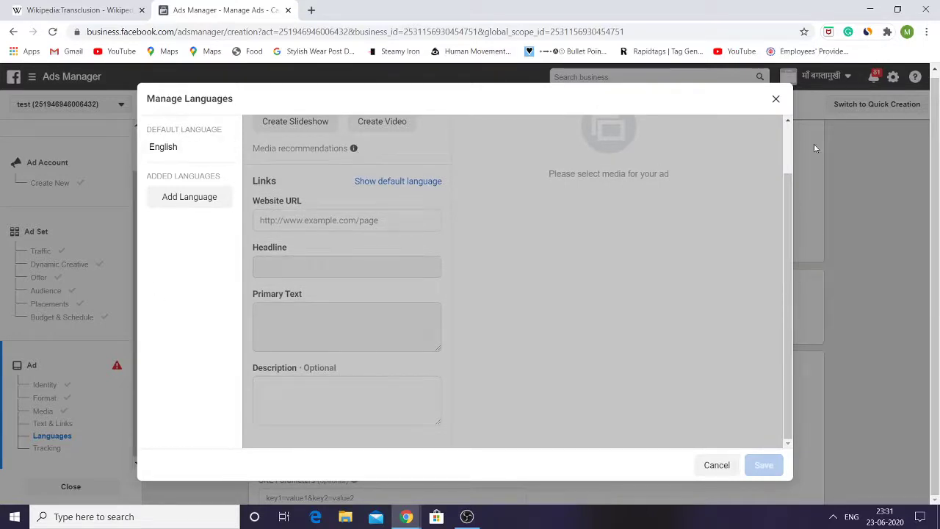
pyautogui.scroll(1, 789, 141)
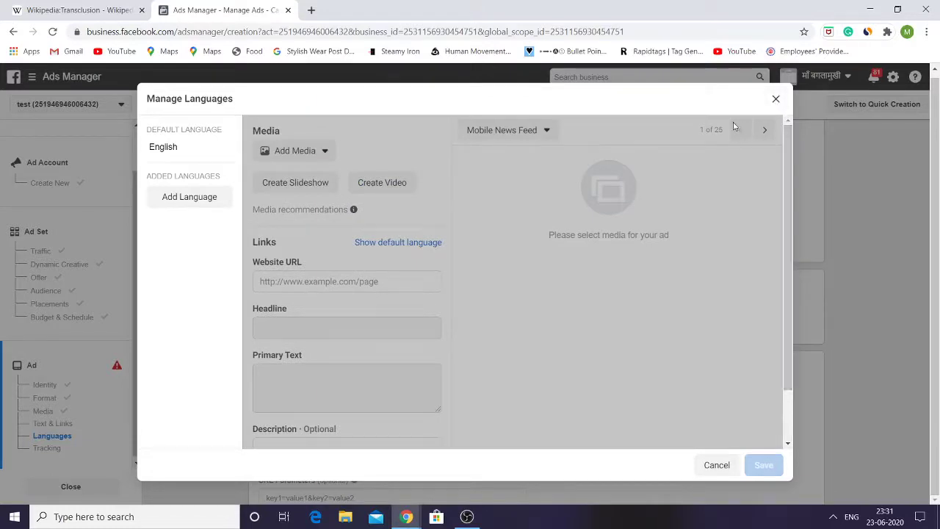
pyautogui.click(773, 101)
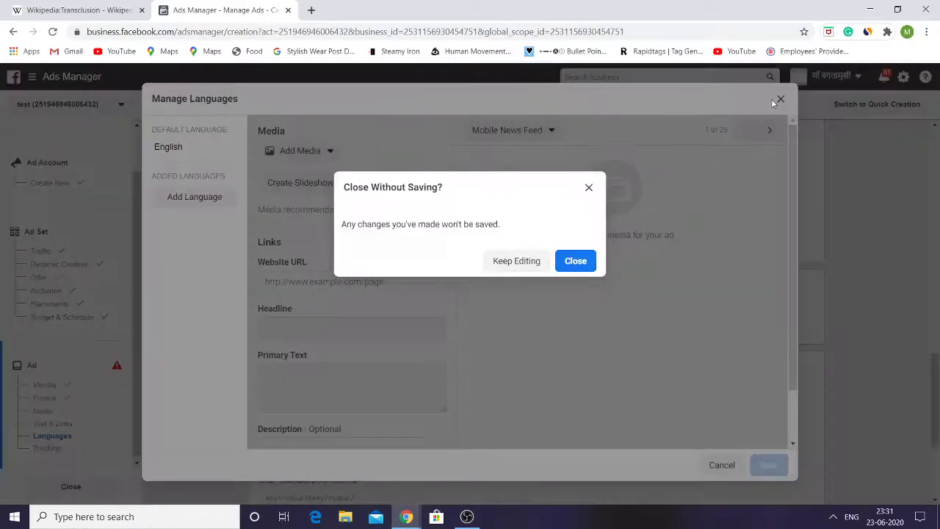
pyautogui.click(515, 258)
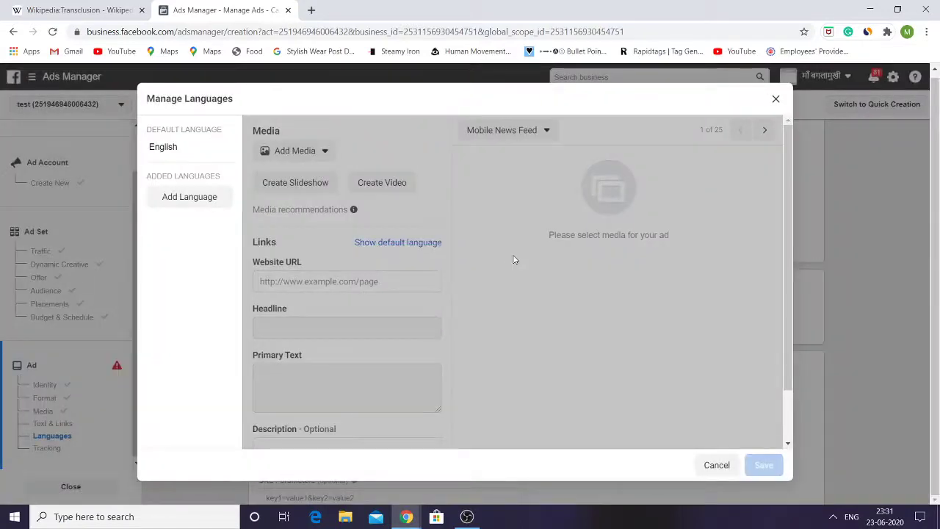
pyautogui.click(776, 98)
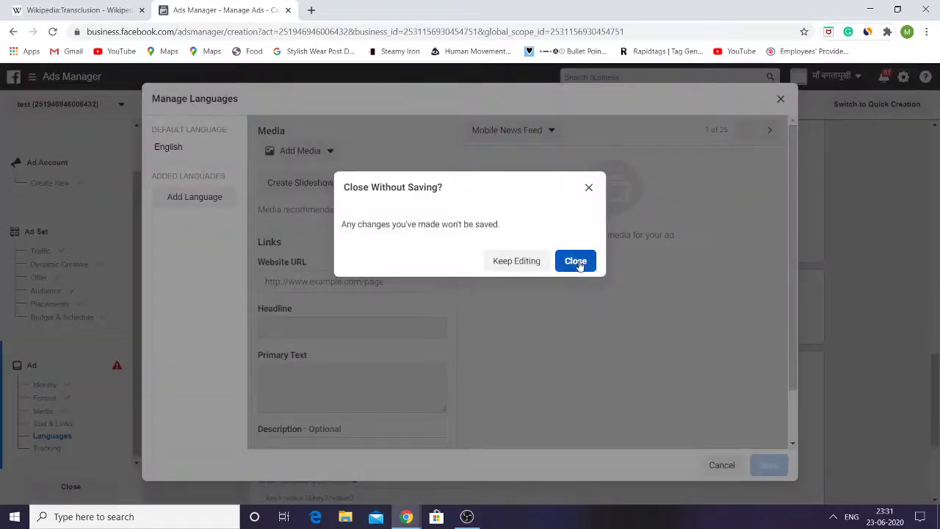
pyautogui.click(579, 264)
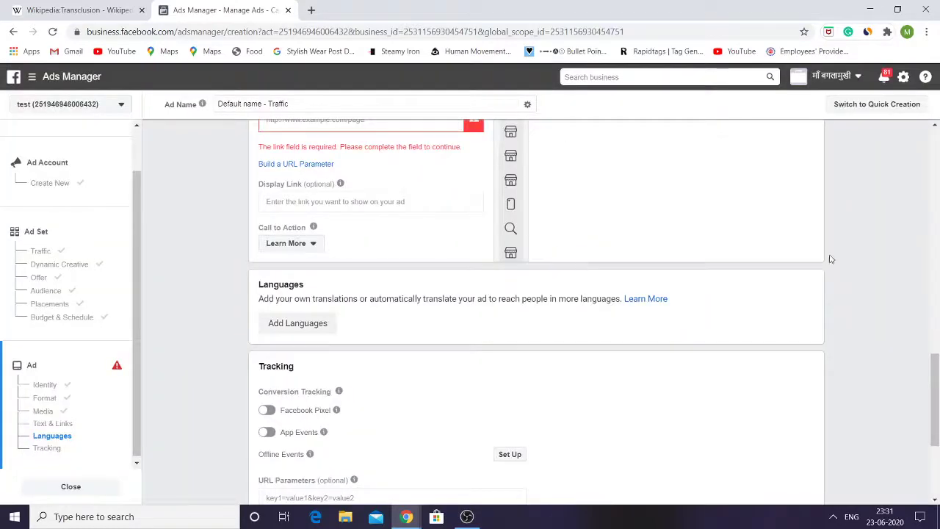
# Step: Enter "Hello This is Test Ad!!" as the ad's primary text
pyautogui.moveTo(938, 379); pyautogui.dragTo(937, 427)
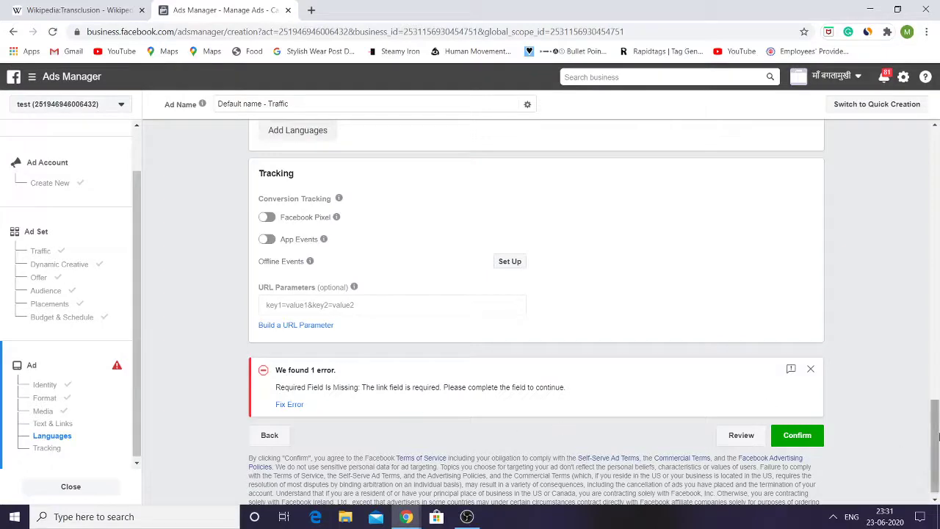
pyautogui.moveTo(937, 410); pyautogui.dragTo(938, 271)
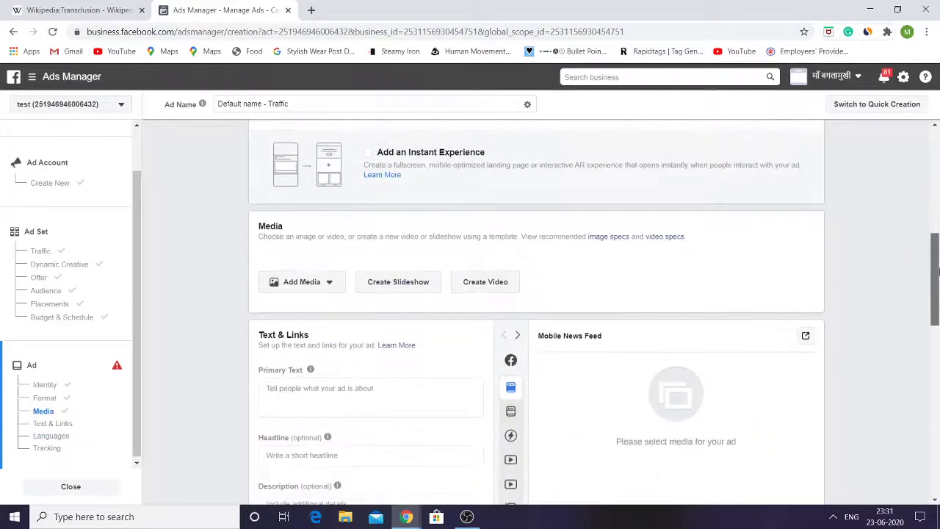
pyautogui.click(328, 396)
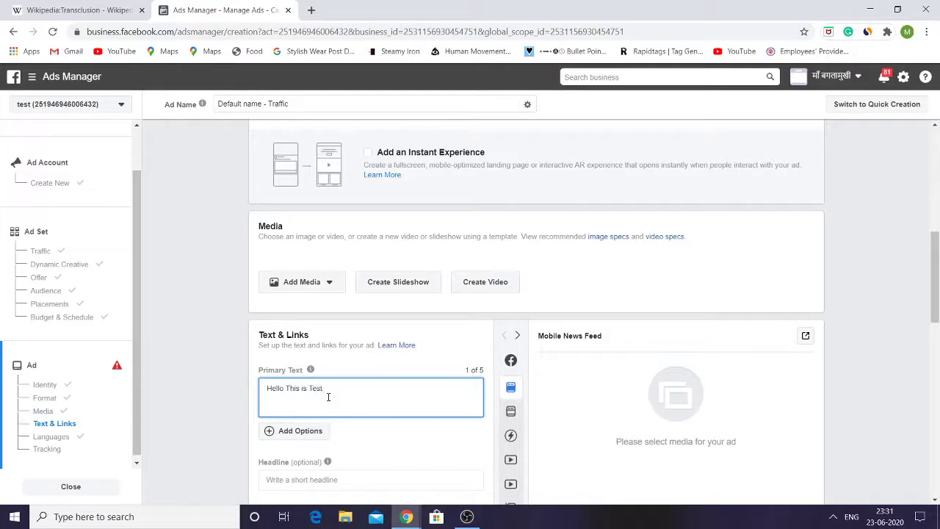
pyautogui.write('Ad')
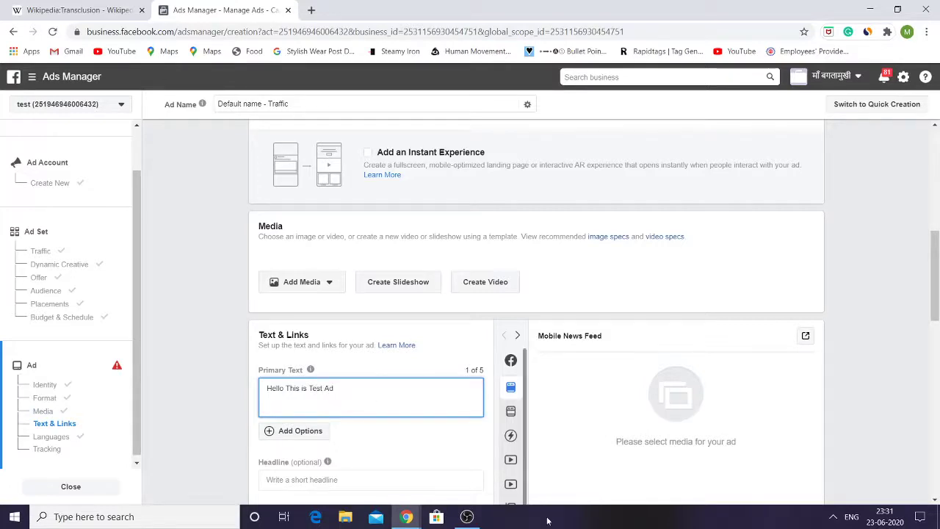
pyautogui.write('!!')
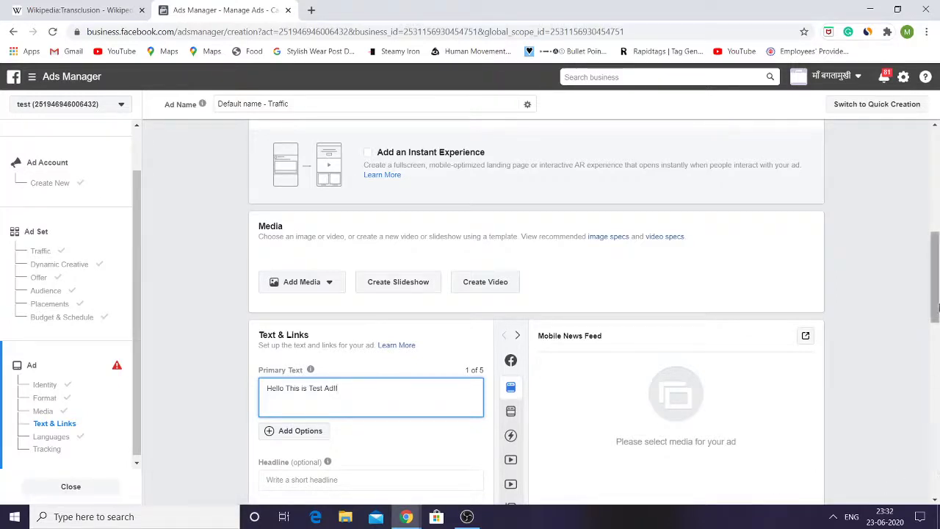
# Step: Enter "Headline" as the ad's headline
pyautogui.moveTo(936, 290); pyautogui.dragTo(936, 319)
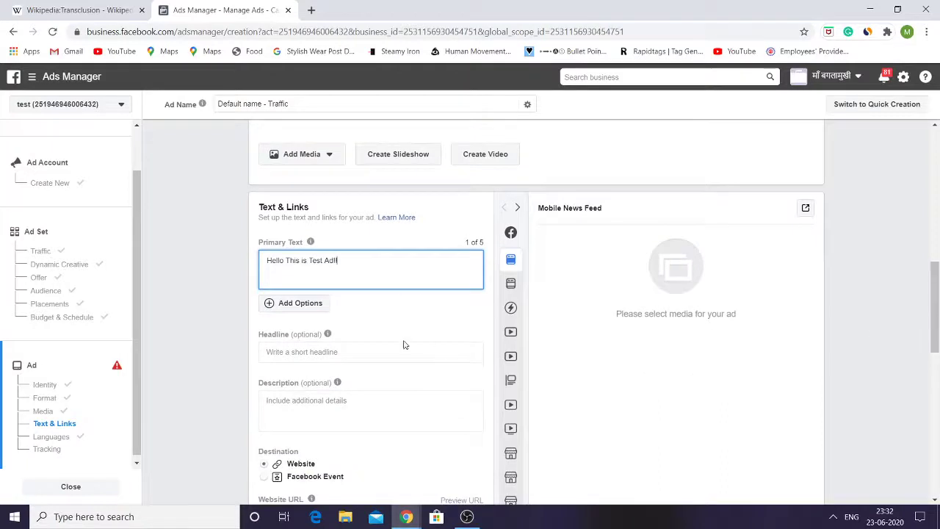
pyautogui.click(300, 356)
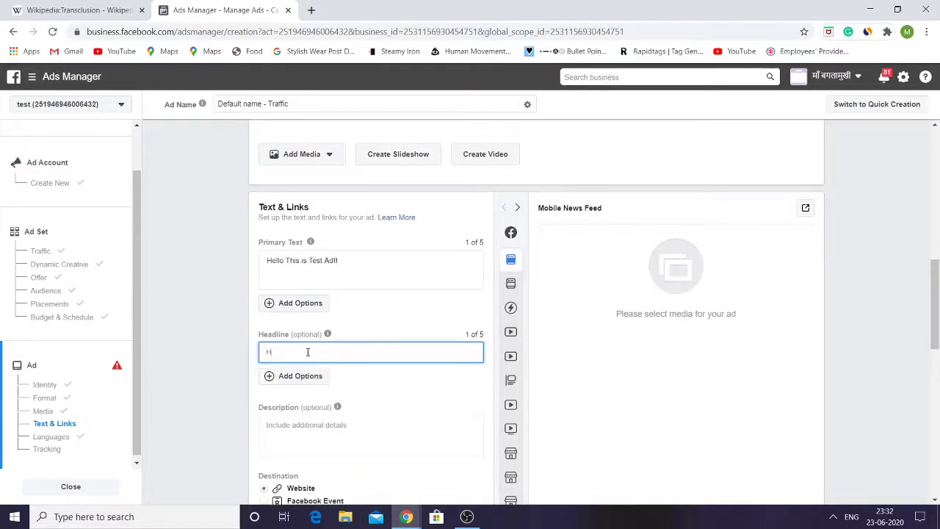
pyautogui.write('Headline')
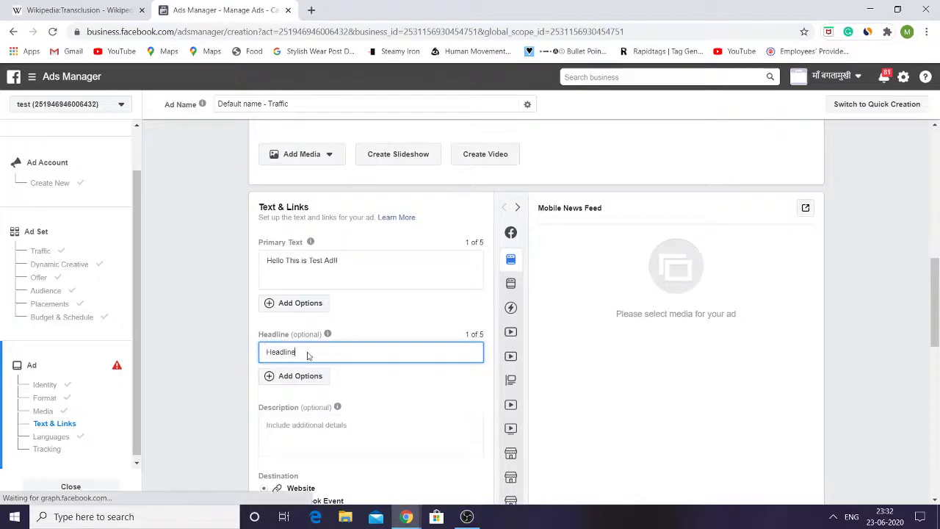
# Step: Enter "this is description" as the ad's description
pyautogui.click(295, 416)
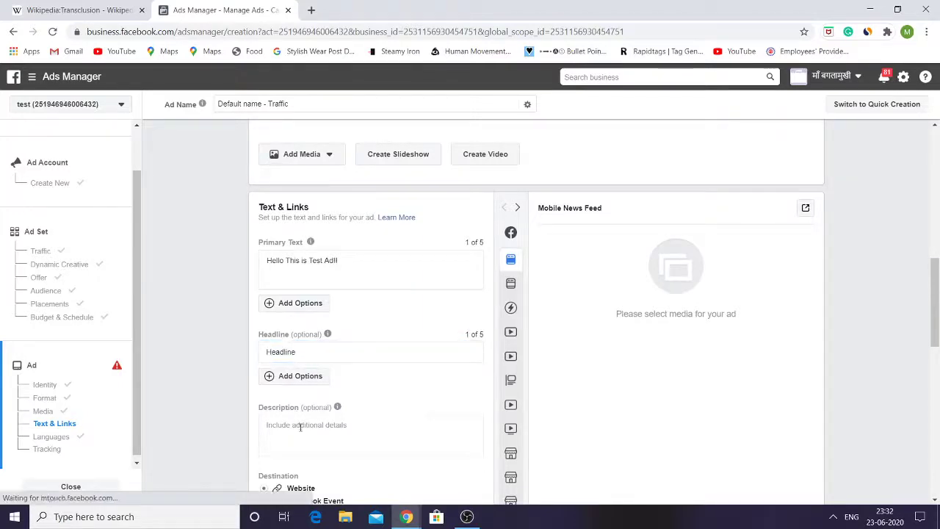
pyautogui.click(300, 426)
pyautogui.write('this i')
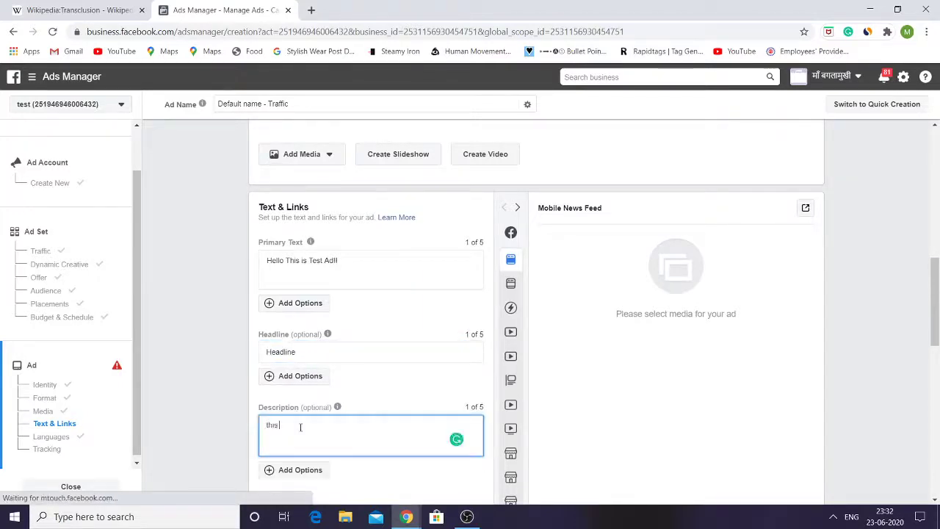
pyautogui.write('s description')
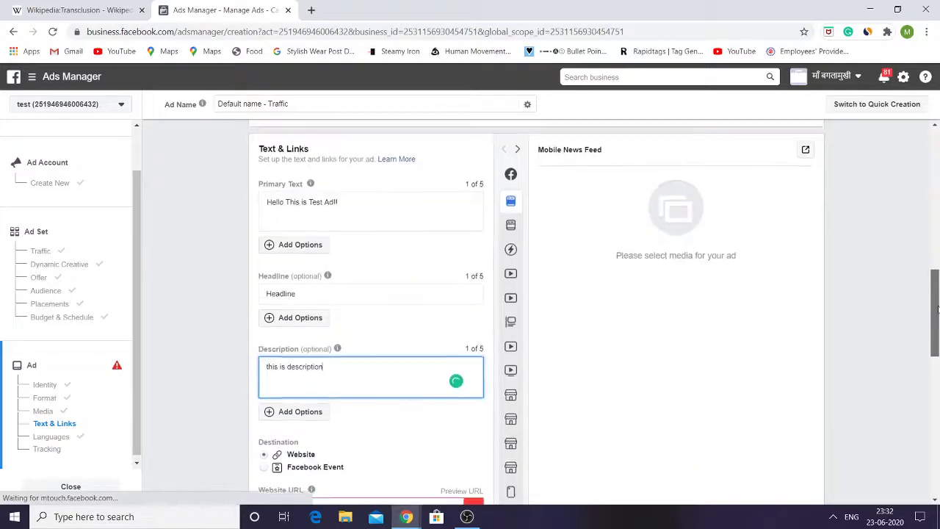
pyautogui.moveTo(937, 293); pyautogui.dragTo(937, 324)
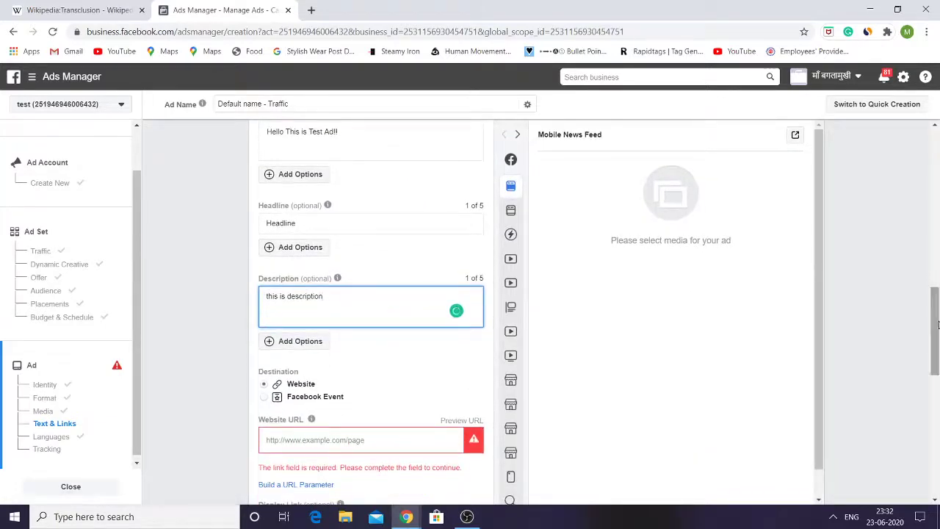
pyautogui.click(344, 439)
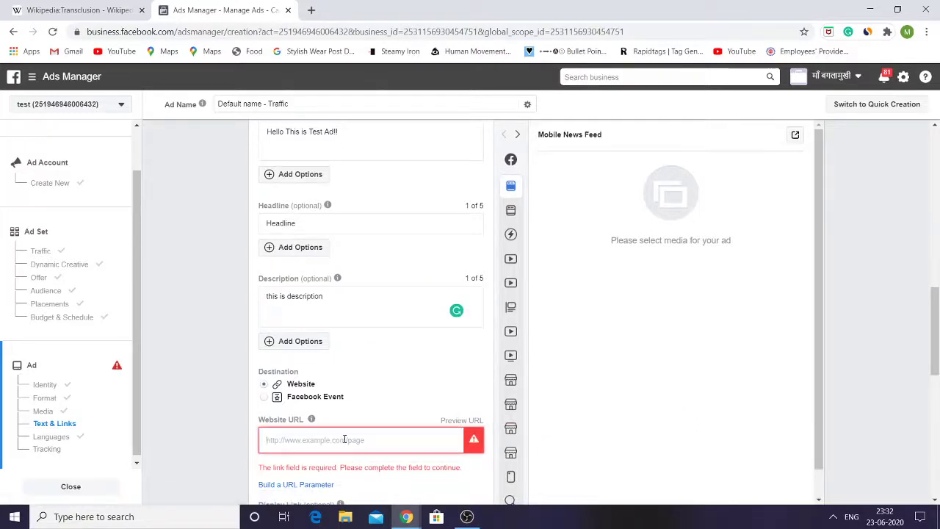
# Step: Open the account image library for the ad's media, select the 765 × 496 forest image and show the available image sources
pyautogui.moveTo(935, 345); pyautogui.dragTo(935, 305)
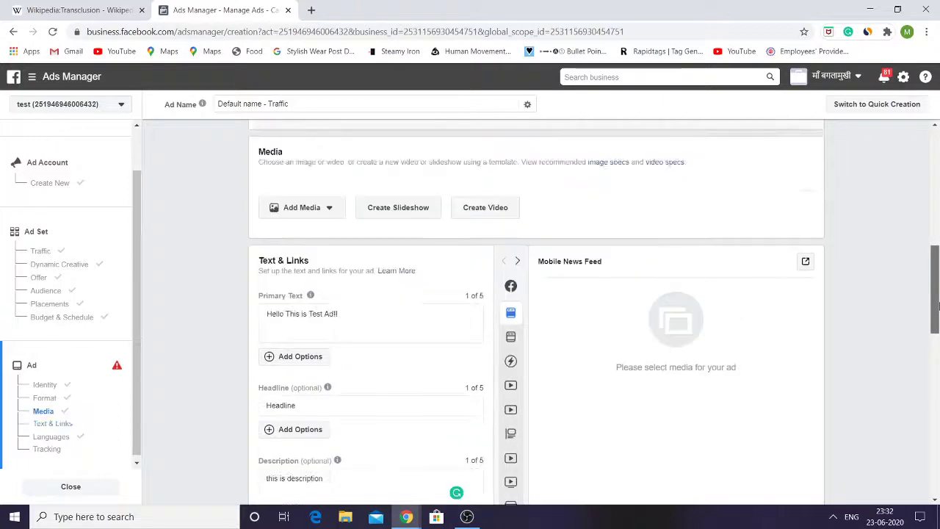
pyautogui.click(308, 212)
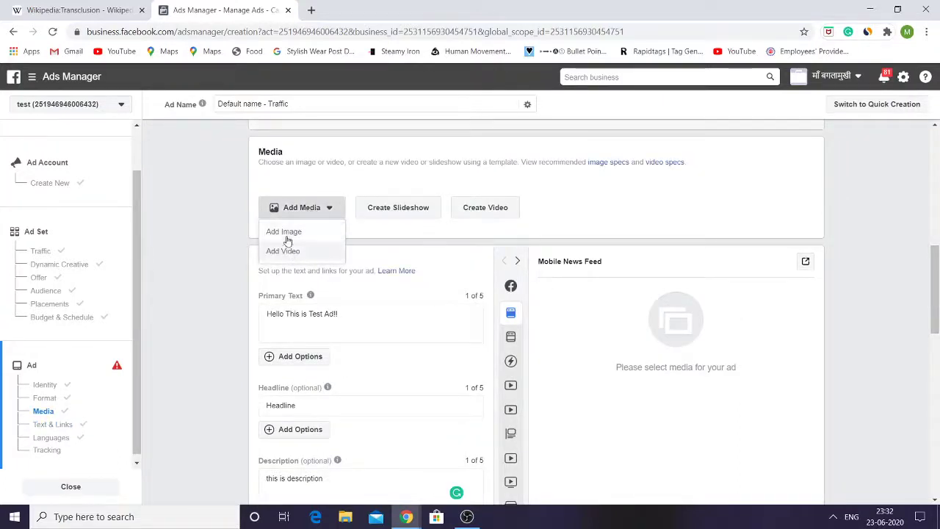
pyautogui.click(288, 233)
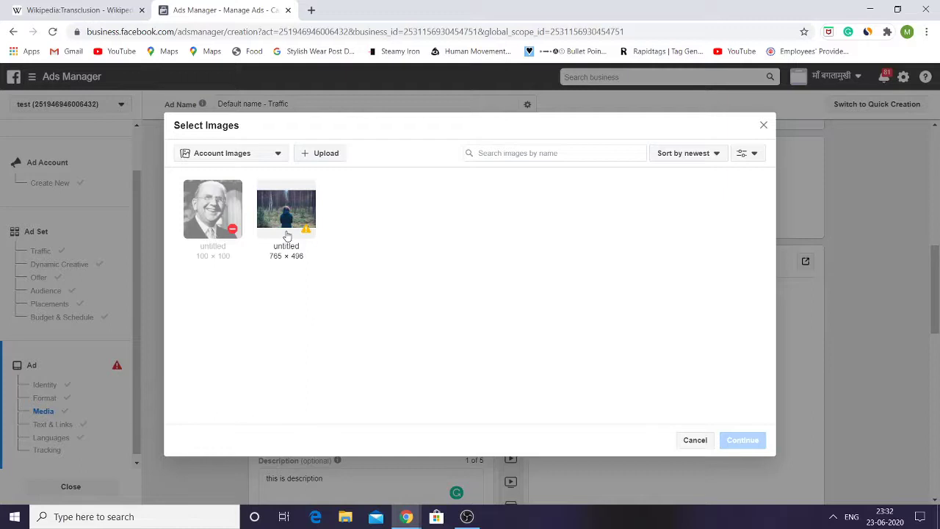
pyautogui.click(286, 234)
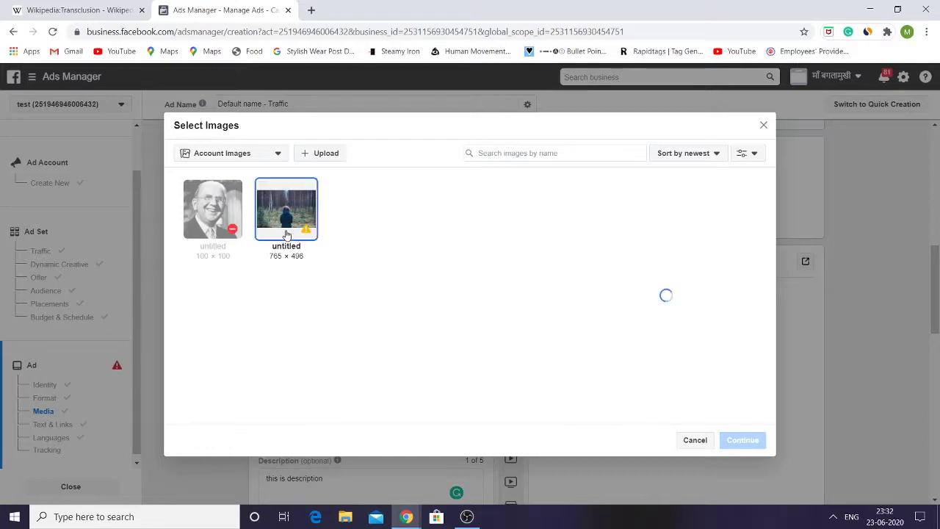
pyautogui.click(260, 157)
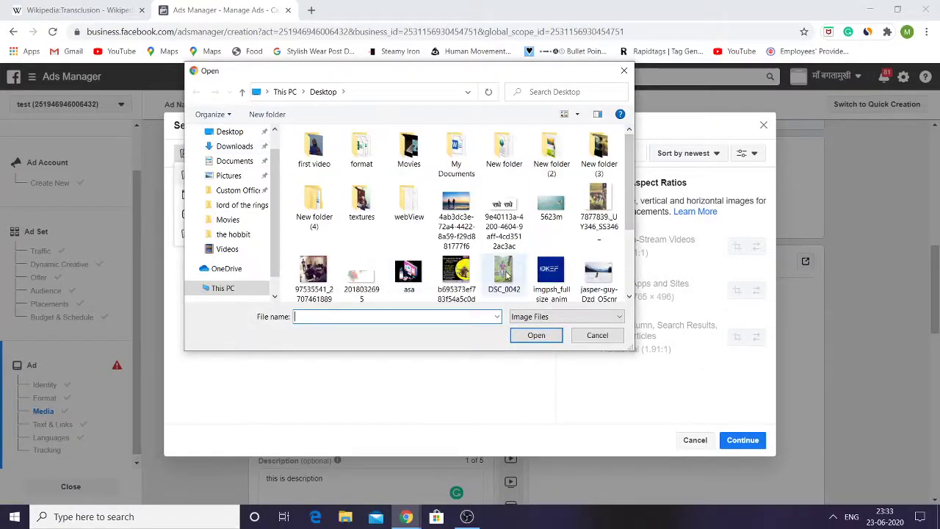
# Step: Upload the DSC_0042 image from the Desktop folder and use it as the ad's media
pyautogui.click(506, 273)
pyautogui.moveTo(507, 276); pyautogui.dragTo(532, 337)
pyautogui.click(505, 176)
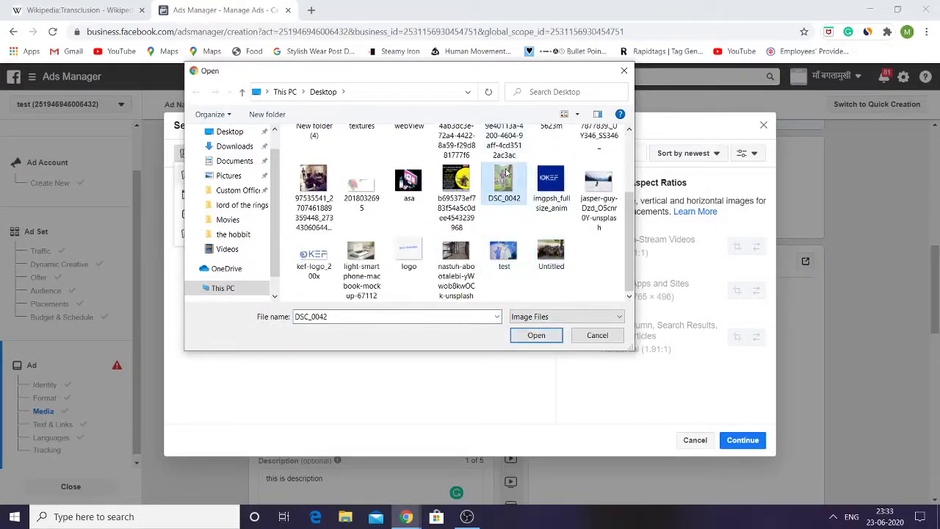
pyautogui.doubleClick(505, 176)
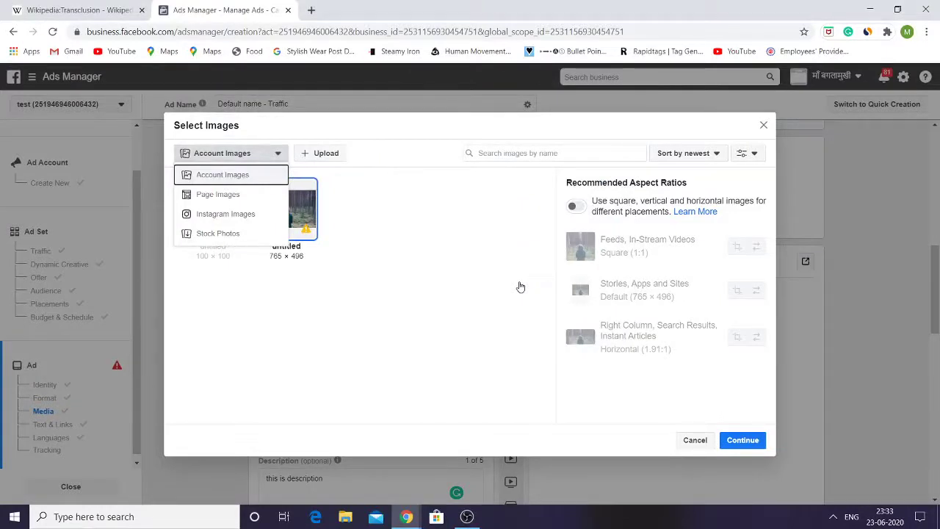
pyautogui.click(443, 326)
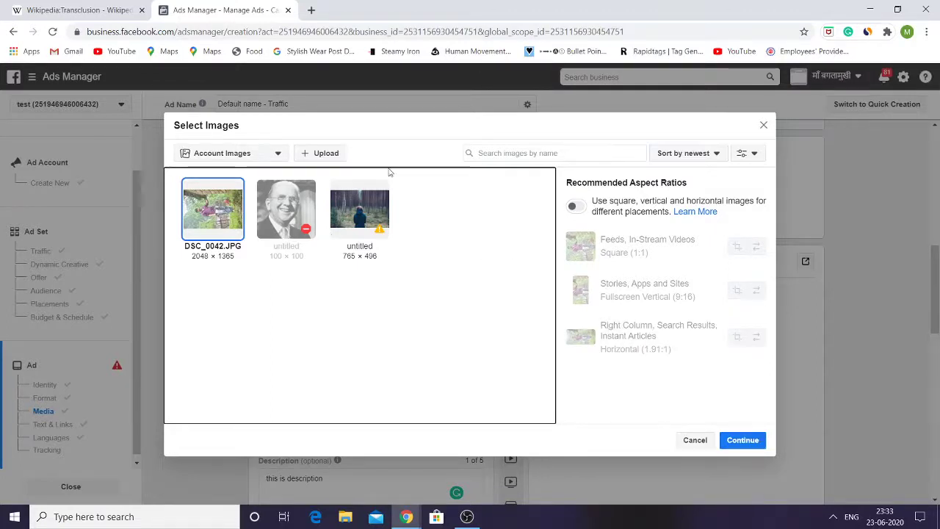
pyautogui.moveTo(615, 282)
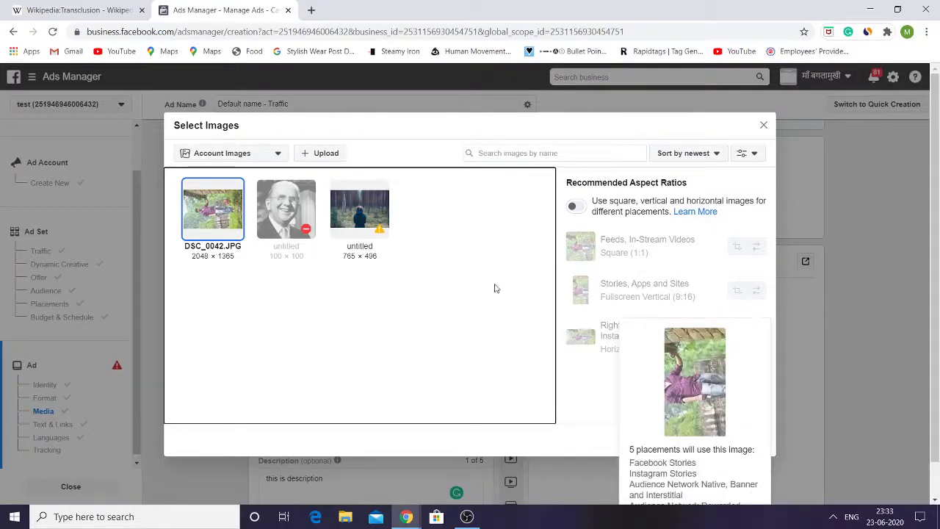
pyautogui.click(742, 440)
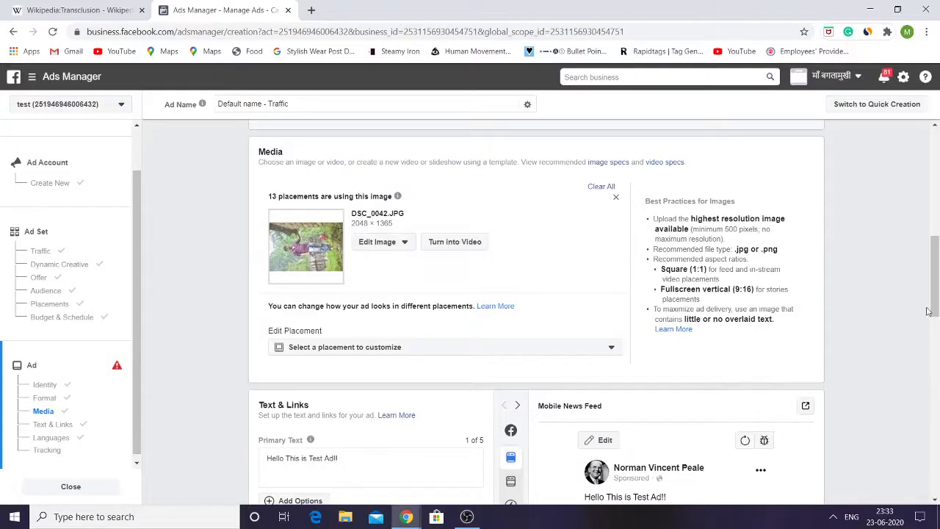
# Step: Examine the Mobile News Feed preview and compare its image, primary text, headline and description with the ad's text fields
pyautogui.moveTo(934, 307); pyautogui.dragTo(936, 358)
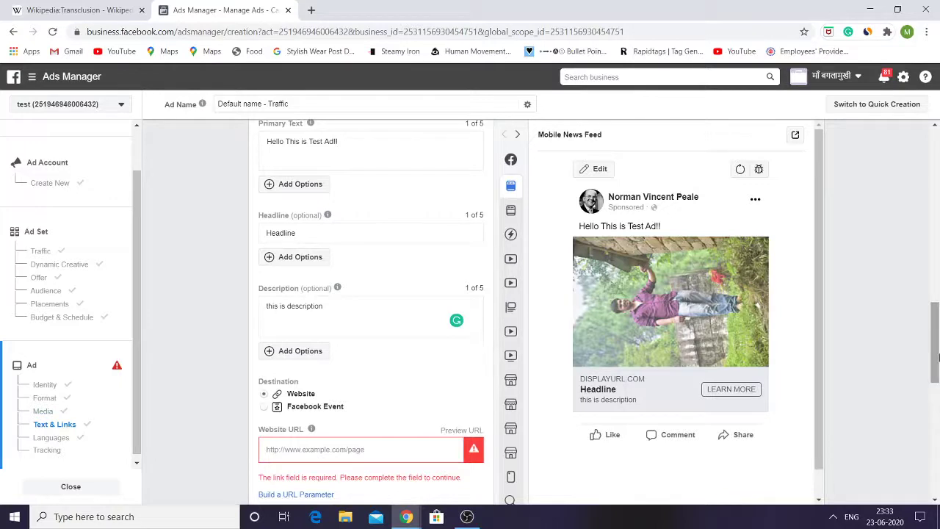
pyautogui.scroll(-1, 938, 354)
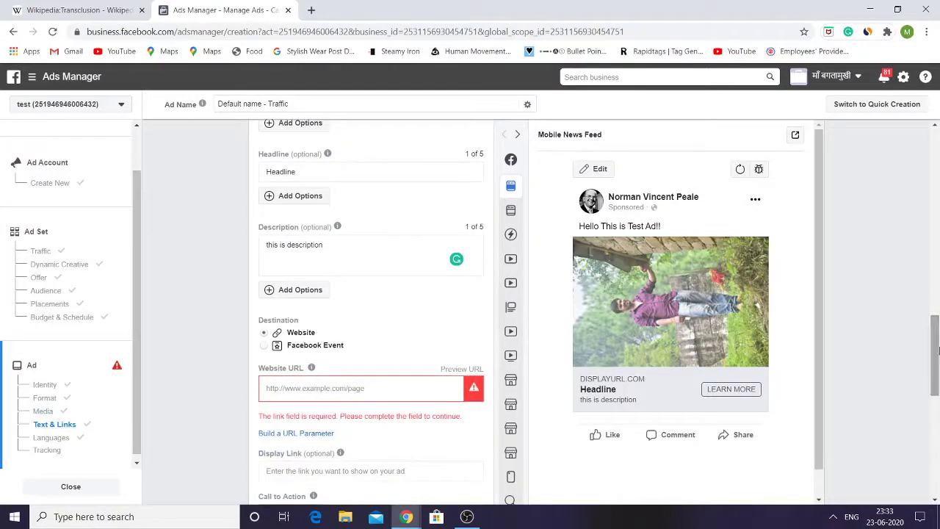
pyautogui.scroll(-1, 816, 286)
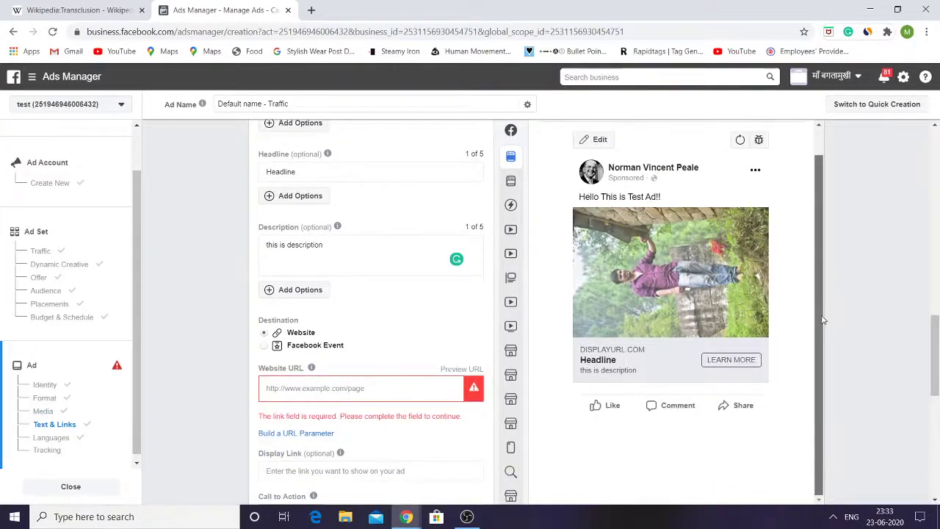
pyautogui.scroll(1, 821, 294)
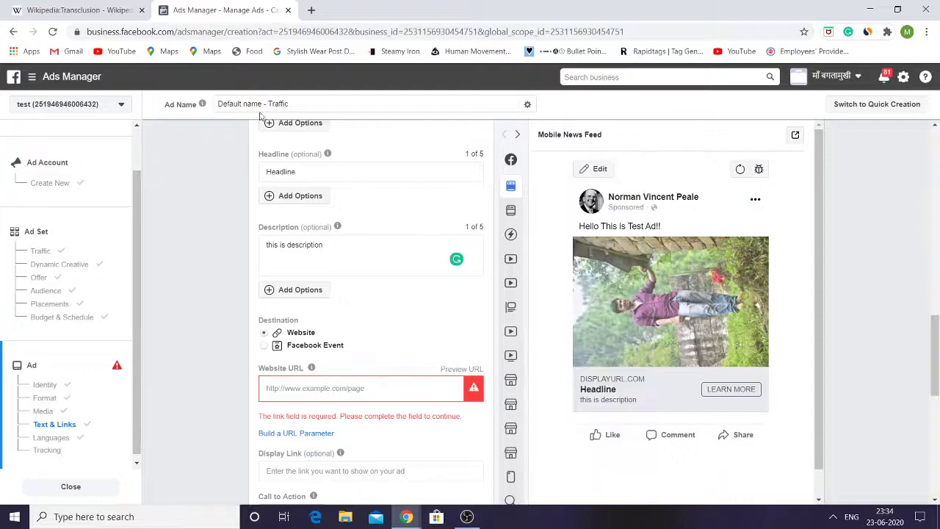
pyautogui.moveTo(937, 374); pyautogui.dragTo(937, 344)
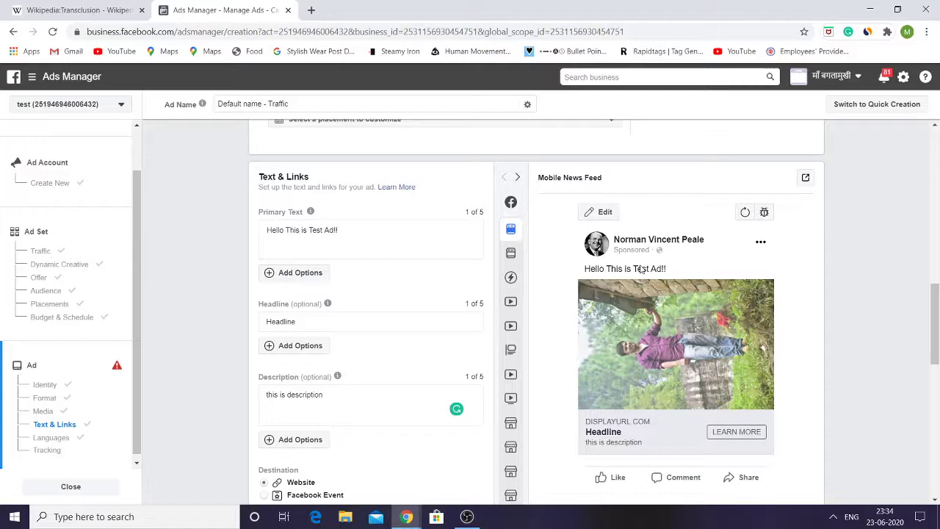
pyautogui.click(299, 331)
pyautogui.doubleClick(288, 324)
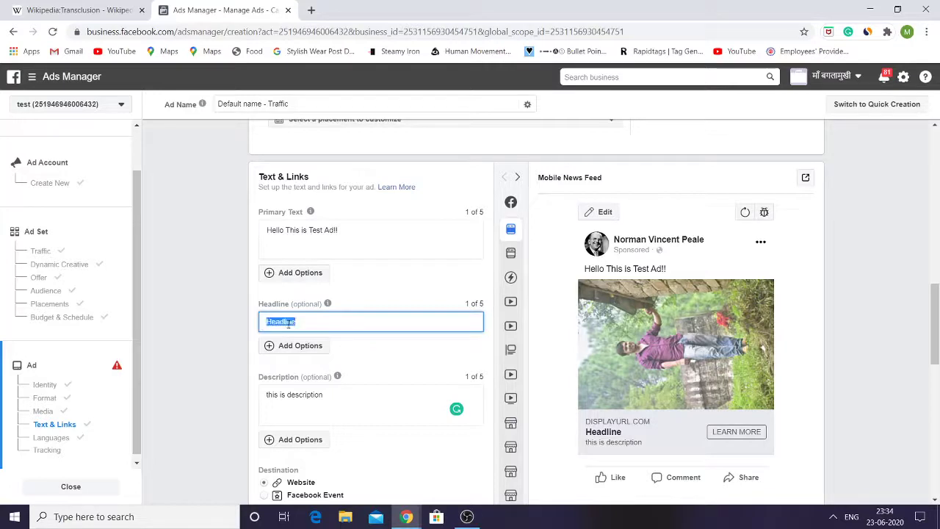
pyautogui.click(603, 436)
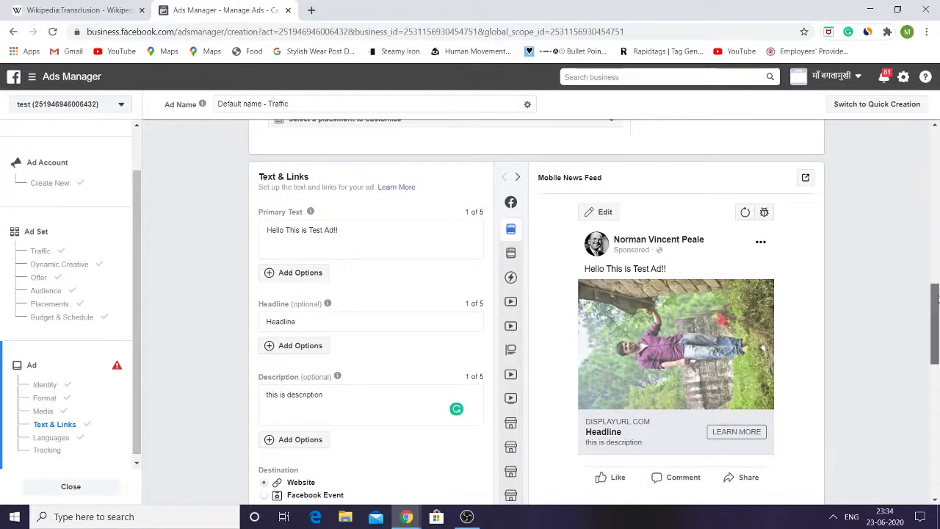
pyautogui.moveTo(936, 297); pyautogui.dragTo(936, 326)
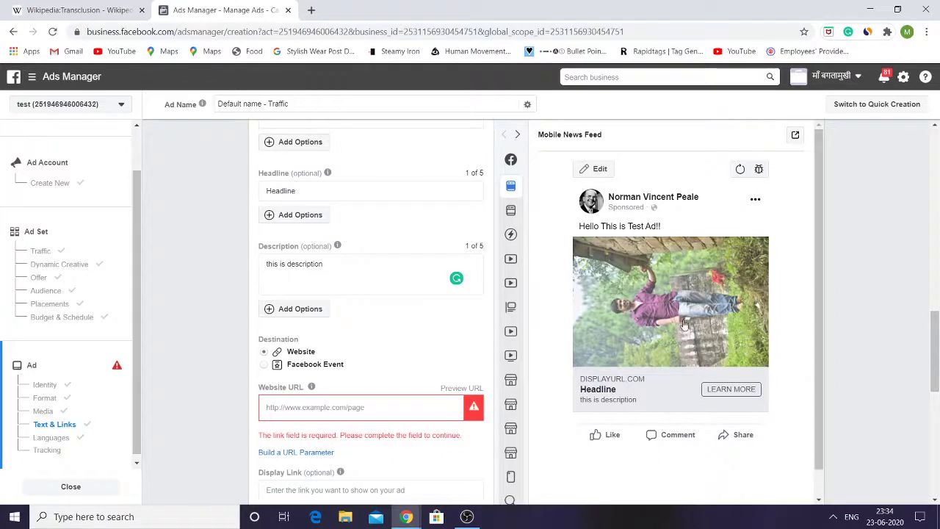
pyautogui.click(294, 489)
pyautogui.click(303, 409)
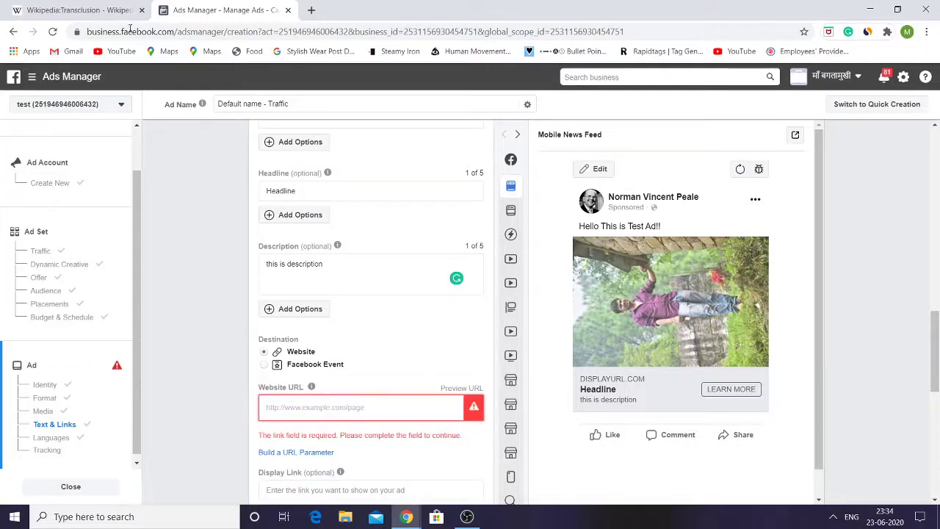
pyautogui.write('http')
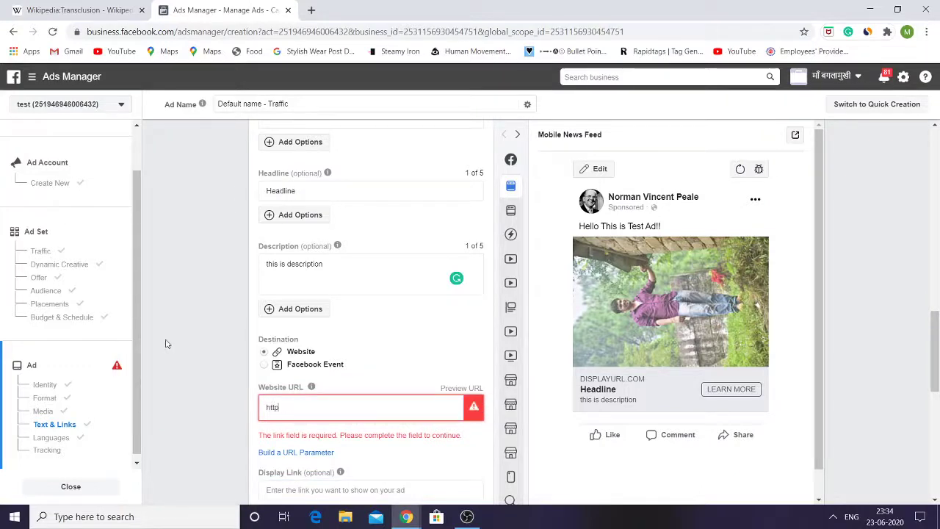
pyautogui.write('s://www.steamyiron.com')
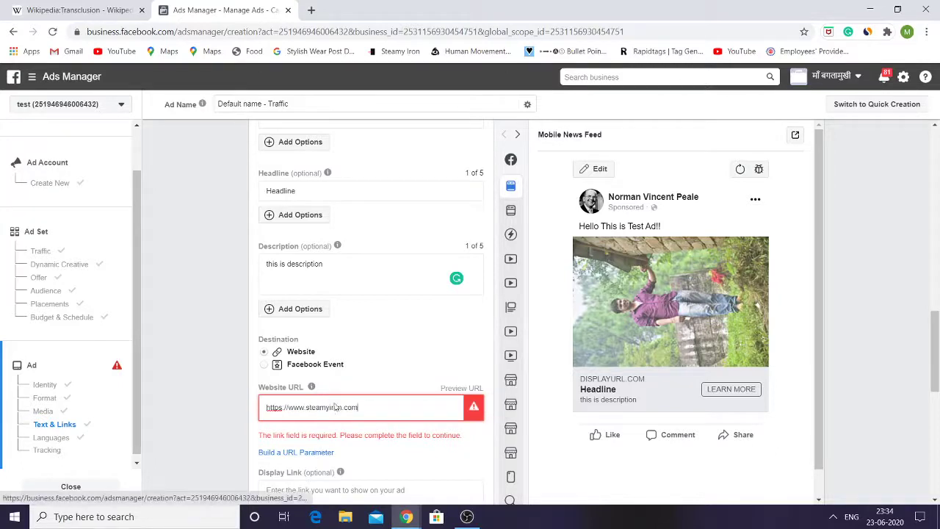
pyautogui.scroll(-2, 451, 348)
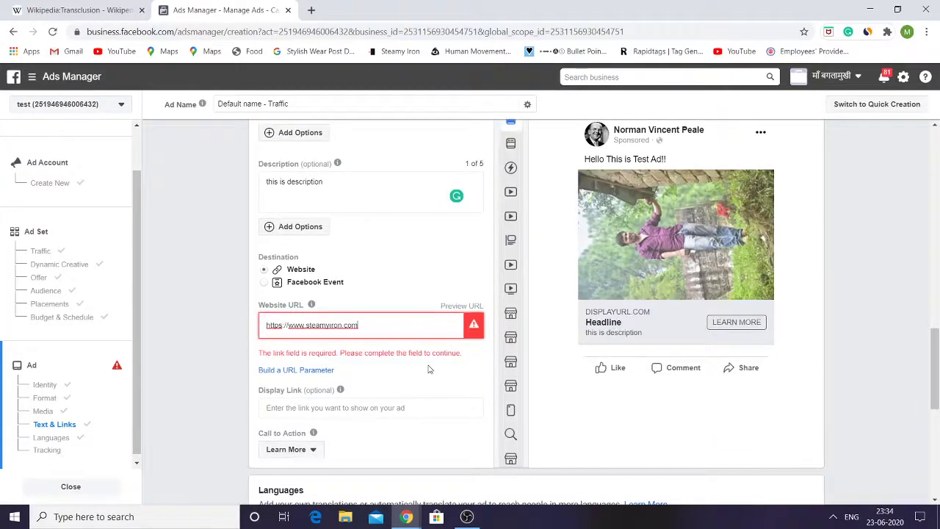
pyautogui.click(371, 347)
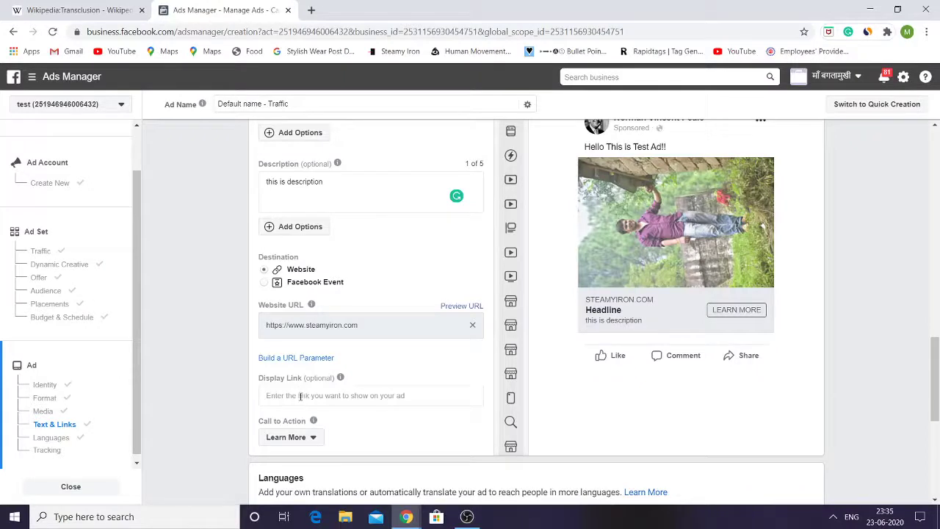
# Step: Set the ad's display link to SteamyIronMyBLog.com and check it in the Mobile News Feed preview
pyautogui.click(300, 396)
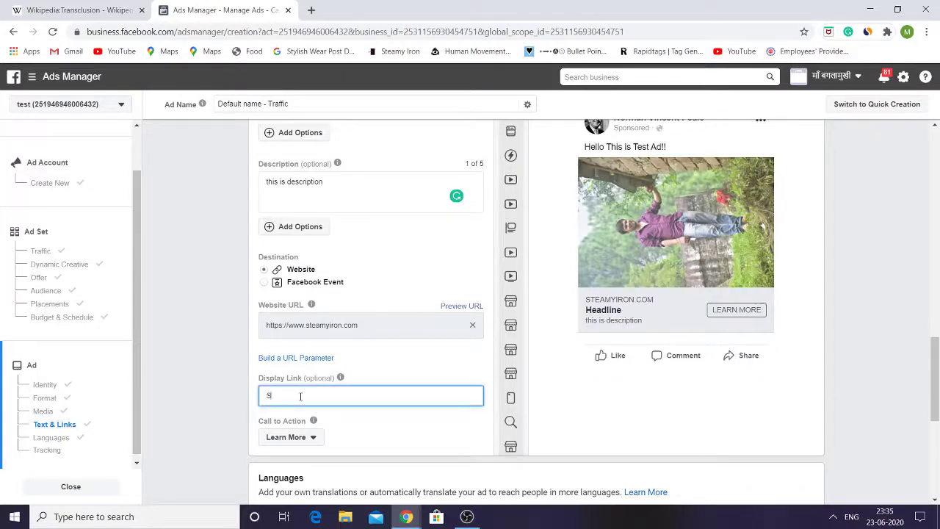
pyautogui.write('Steamy')
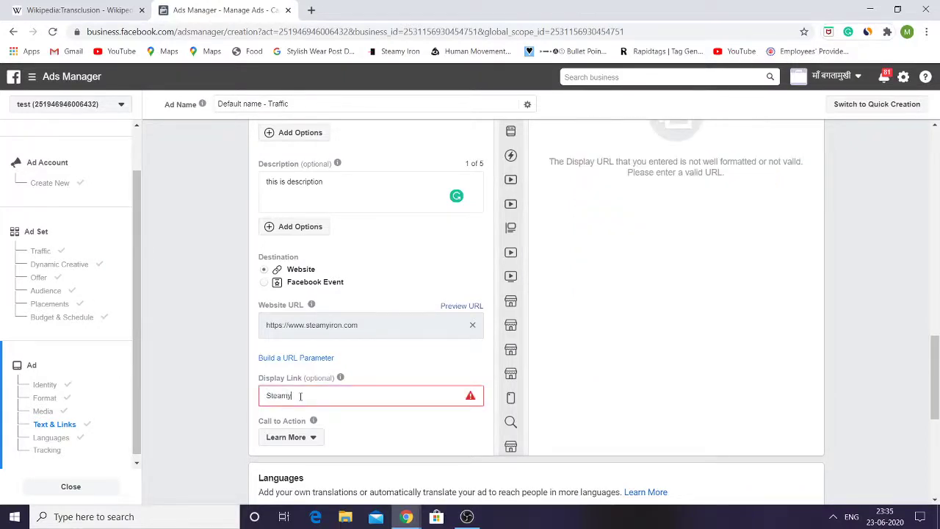
pyautogui.write('IronMy BLog')
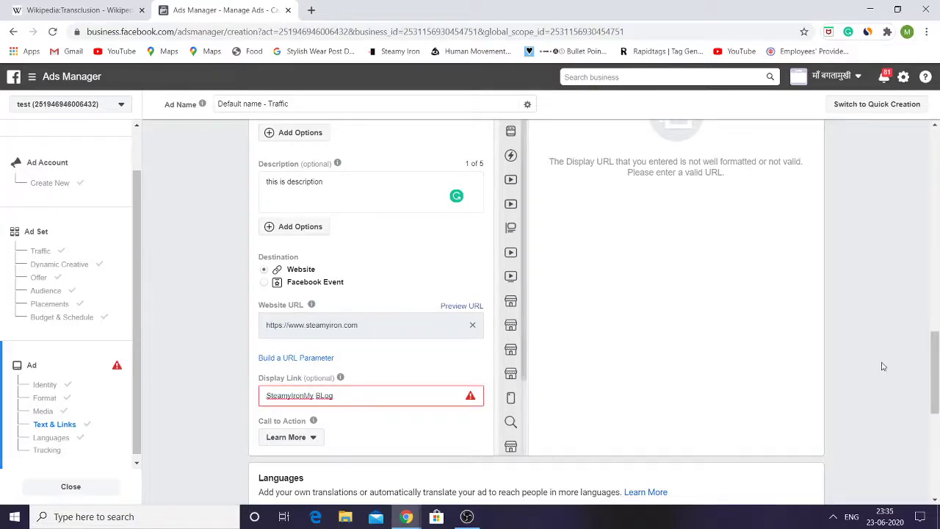
pyautogui.moveTo(320, 387)
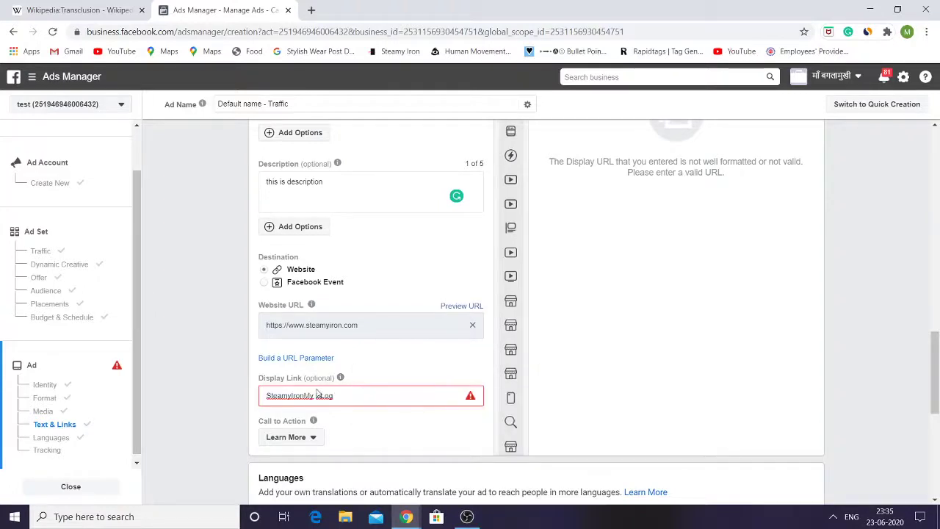
pyautogui.click(317, 396)
pyautogui.press('BackSpace')
pyautogui.write('.com')
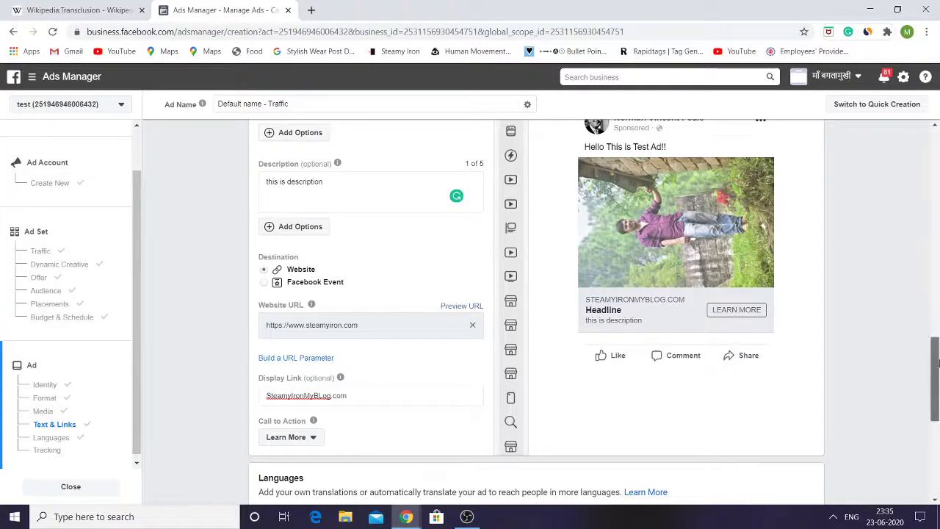
pyautogui.moveTo(935, 363); pyautogui.dragTo(937, 372)
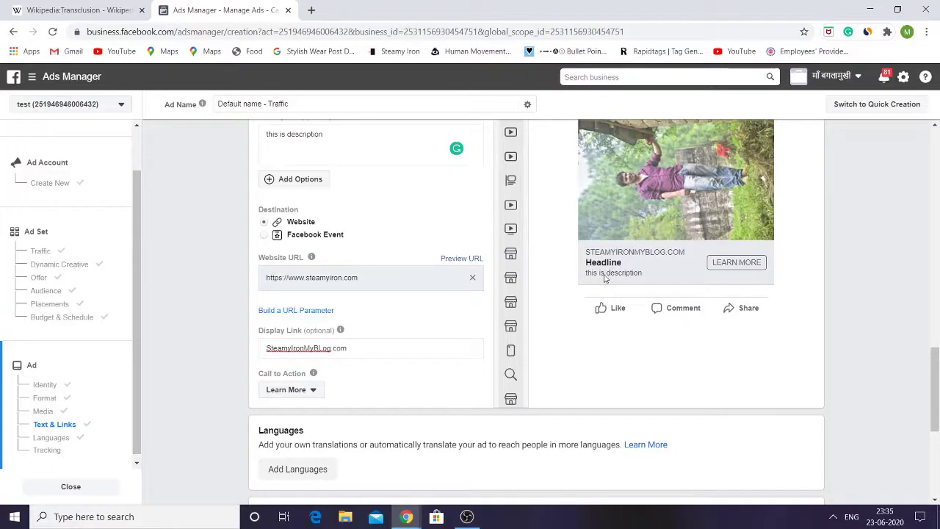
pyautogui.scroll(3, 934, 389)
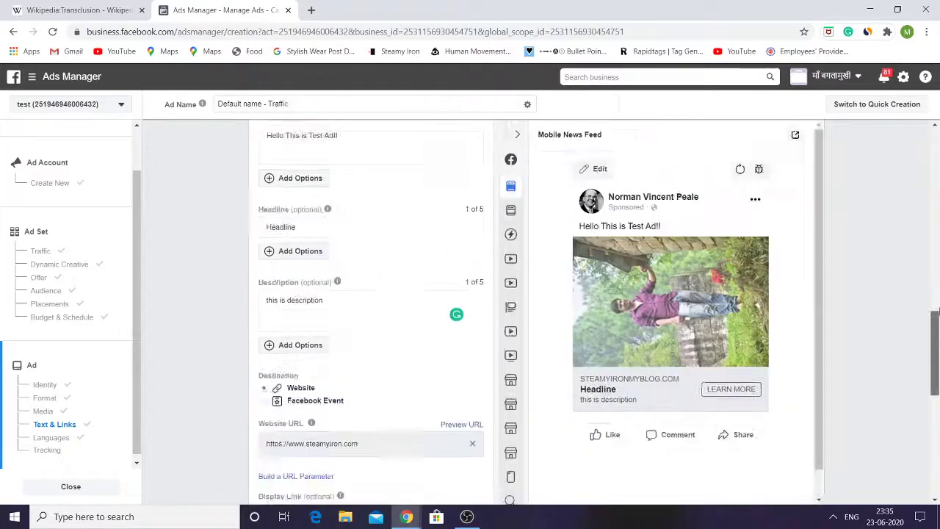
# Step: Preview the ad in the Desktop News Feed, Instant Articles and mobile and desktop Facebook In-Stream Video placements
pyautogui.moveTo(938, 311); pyautogui.dragTo(938, 339)
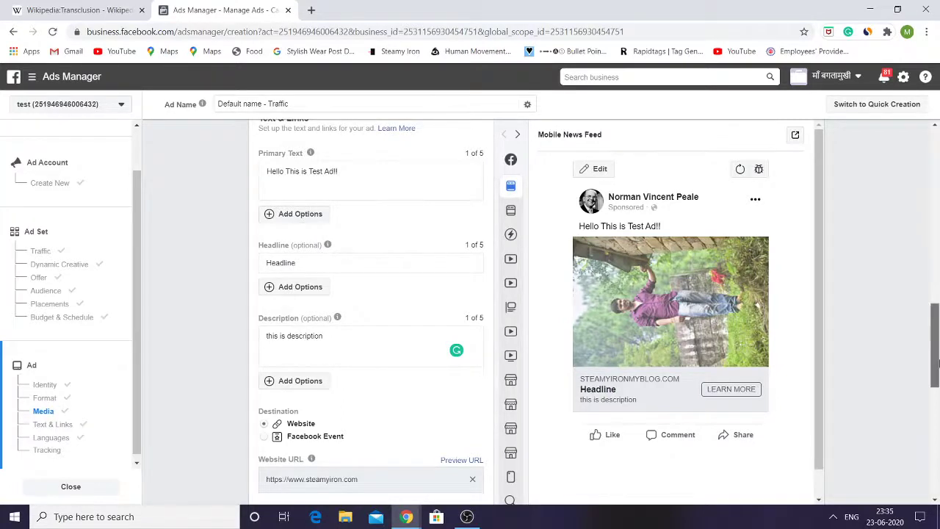
pyautogui.moveTo(935, 359); pyautogui.dragTo(935, 387)
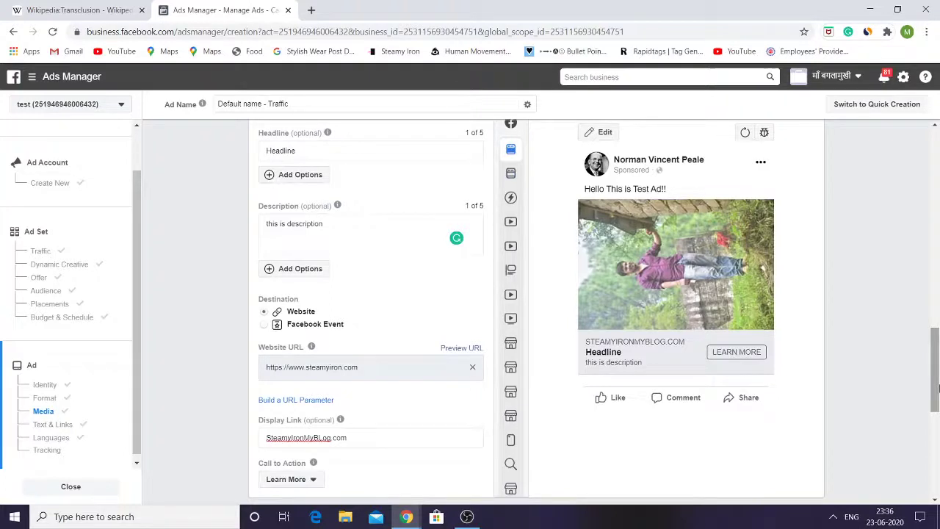
pyautogui.moveTo(937, 390); pyautogui.dragTo(937, 351)
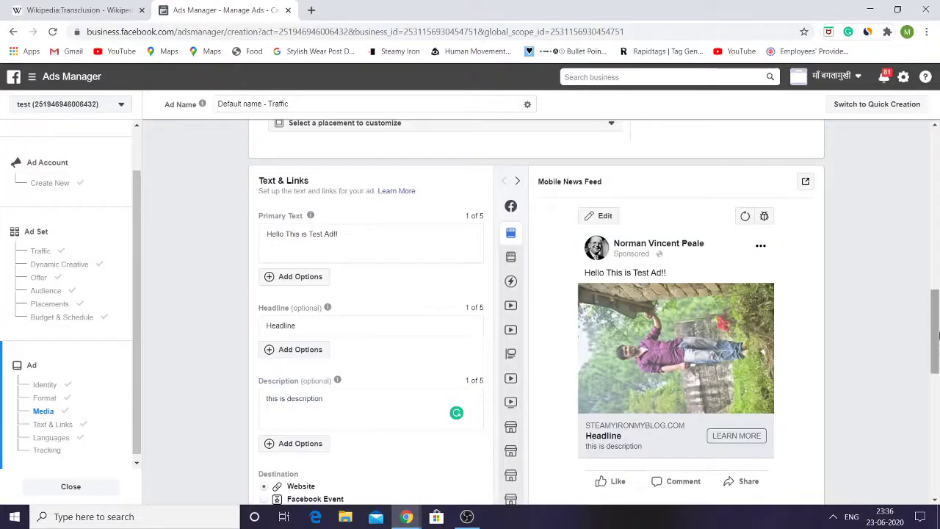
pyautogui.moveTo(506, 208)
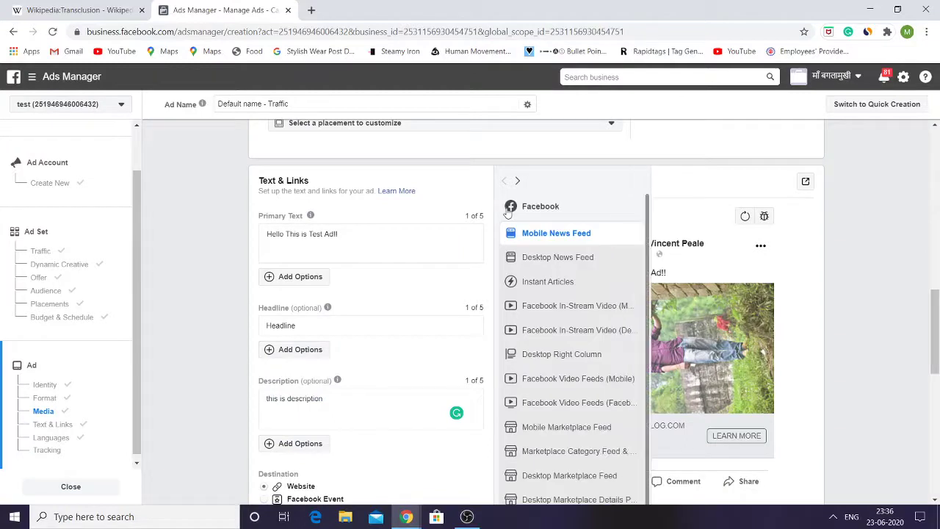
pyautogui.click(534, 257)
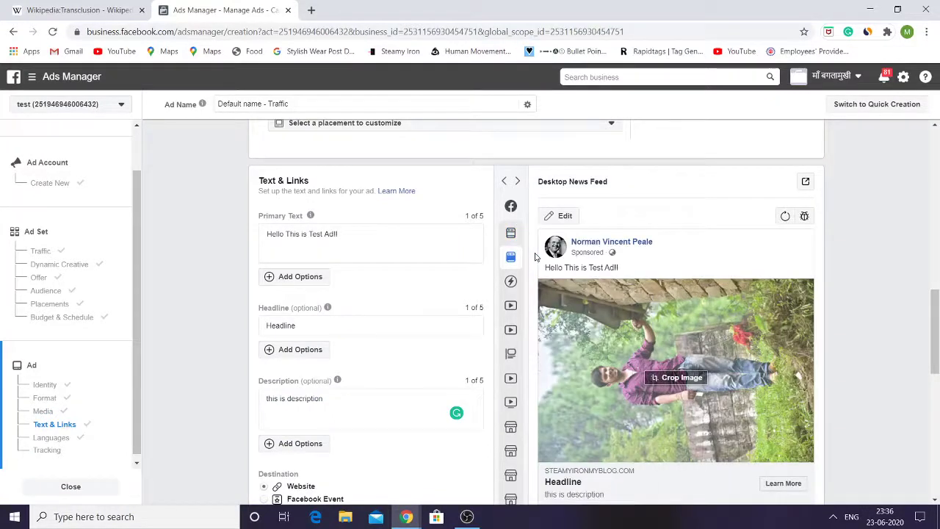
pyautogui.moveTo(512, 276)
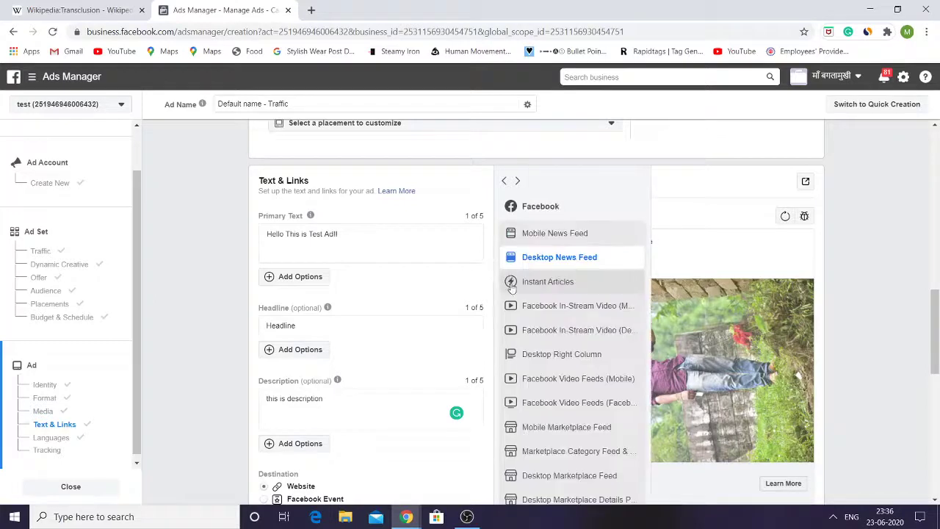
pyautogui.click(511, 286)
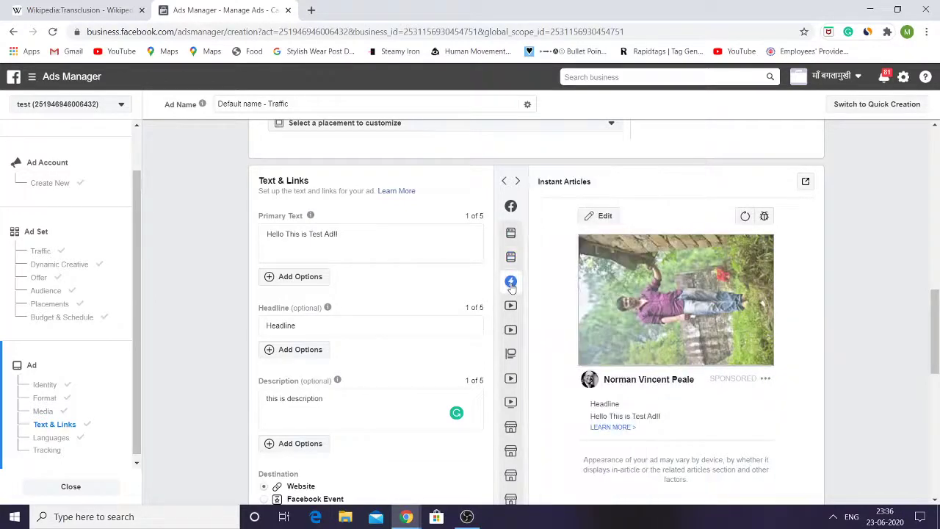
pyautogui.moveTo(513, 323)
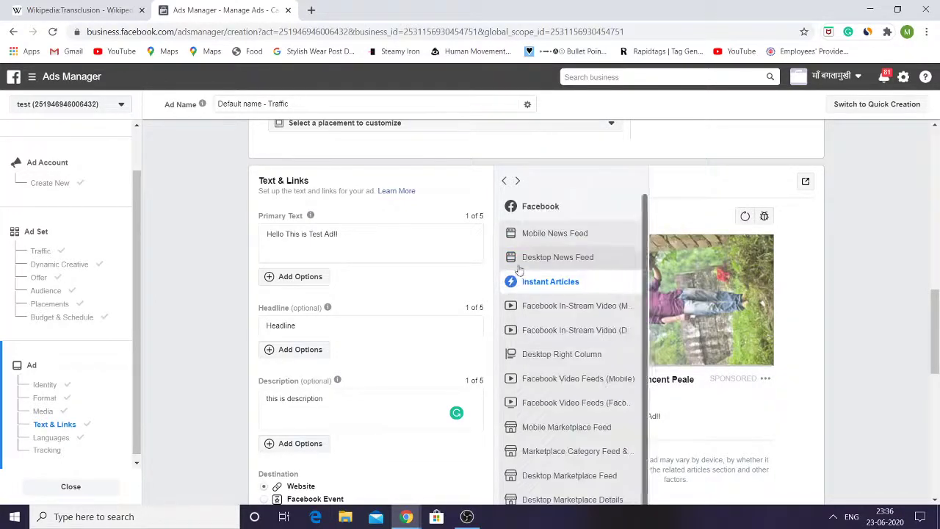
pyautogui.click(518, 307)
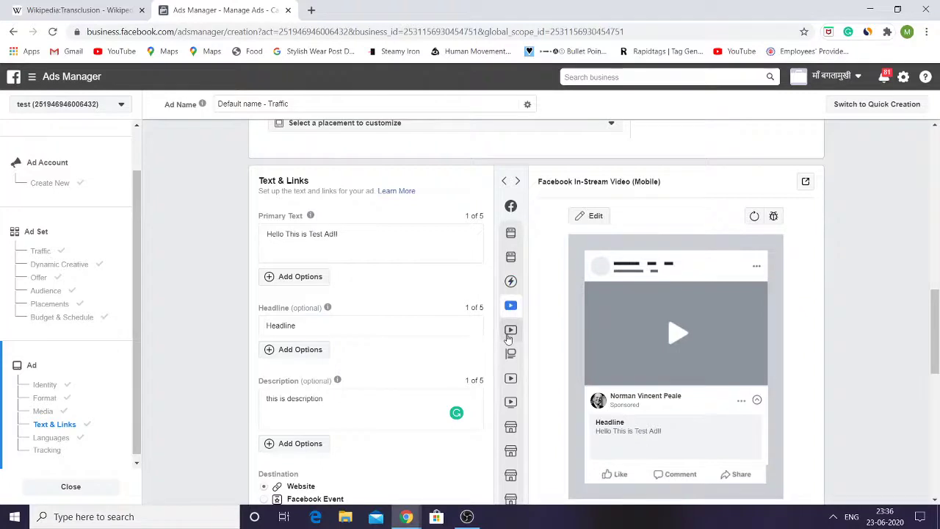
pyautogui.click(509, 335)
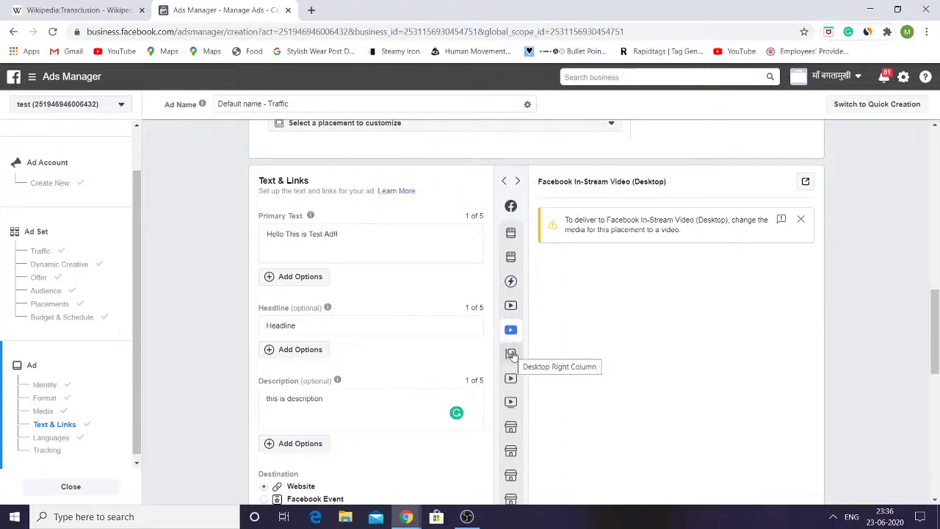
# Step: Preview the ad in the Desktop Right Column, Facebook Video Feeds, Mobile Marketplace, Marketplace Category and Desktop Marketplace placements
pyautogui.click(512, 355)
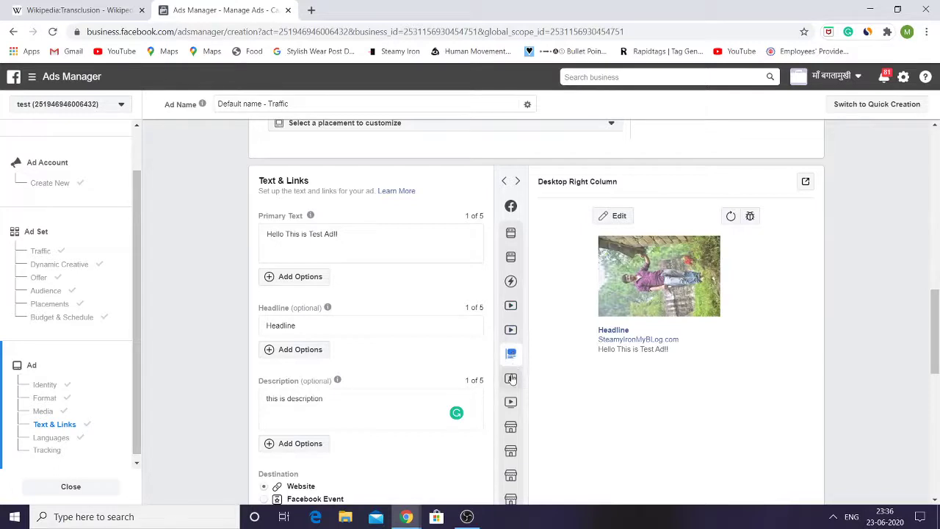
pyautogui.click(512, 378)
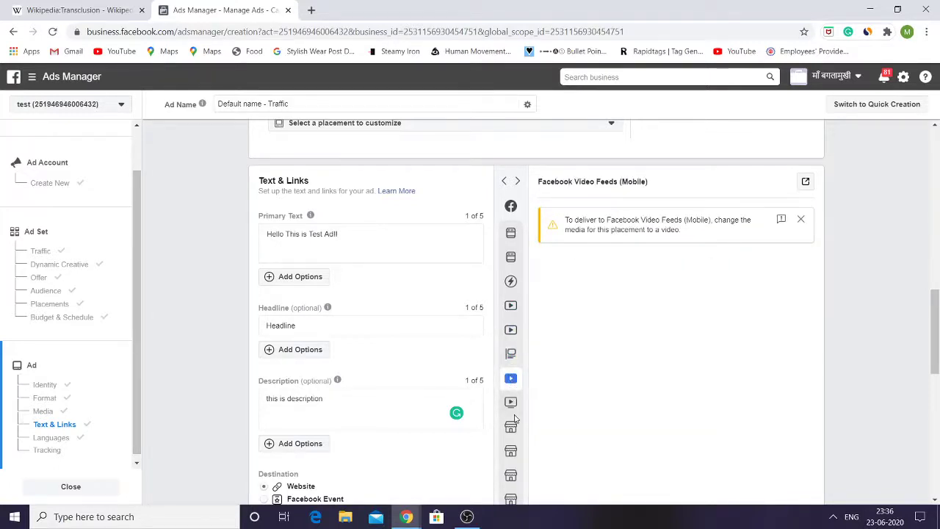
pyautogui.click(512, 408)
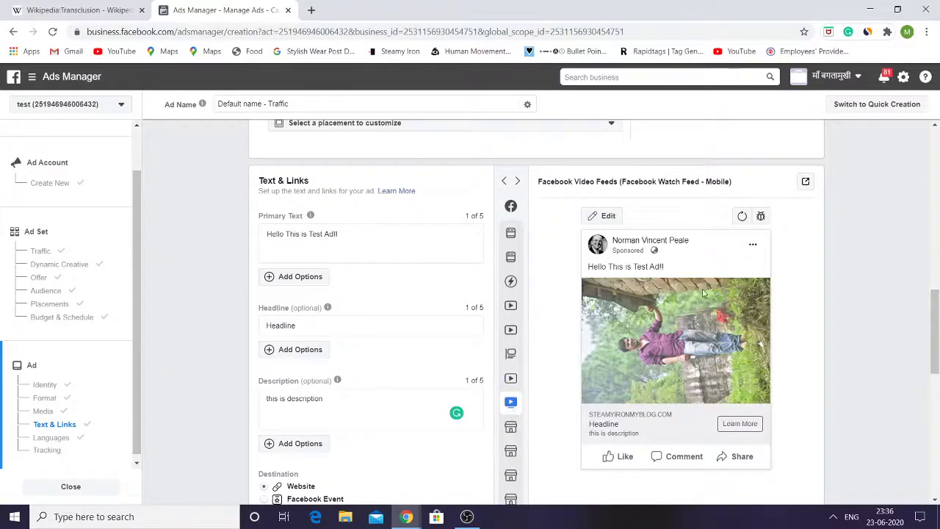
pyautogui.moveTo(502, 449)
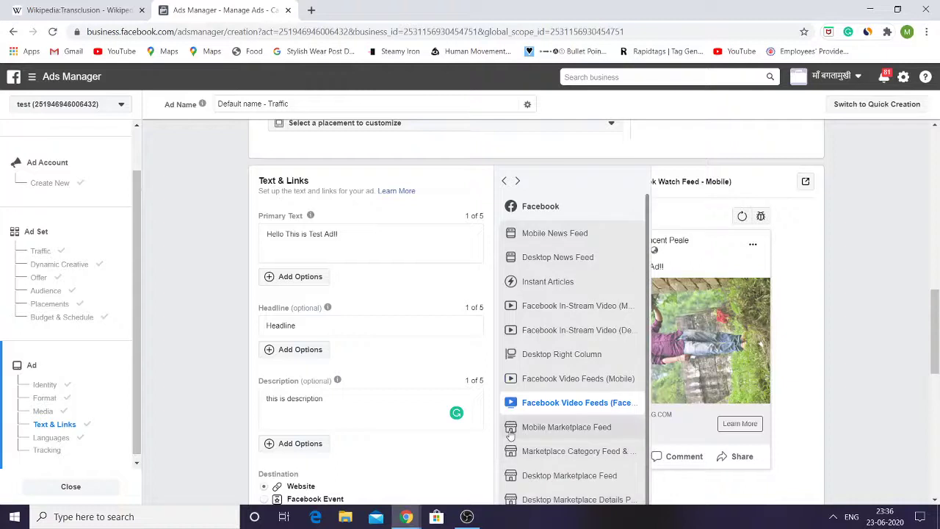
pyautogui.click(510, 431)
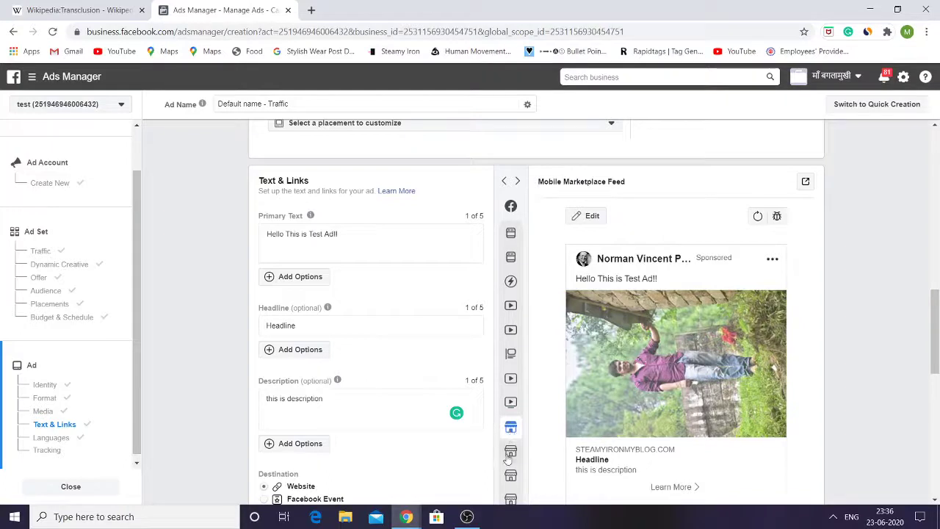
pyautogui.click(509, 453)
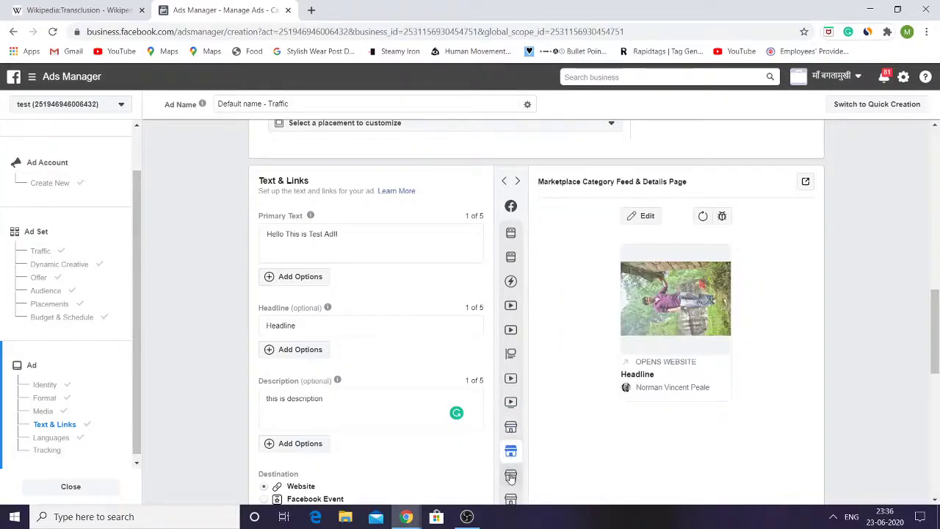
pyautogui.click(511, 476)
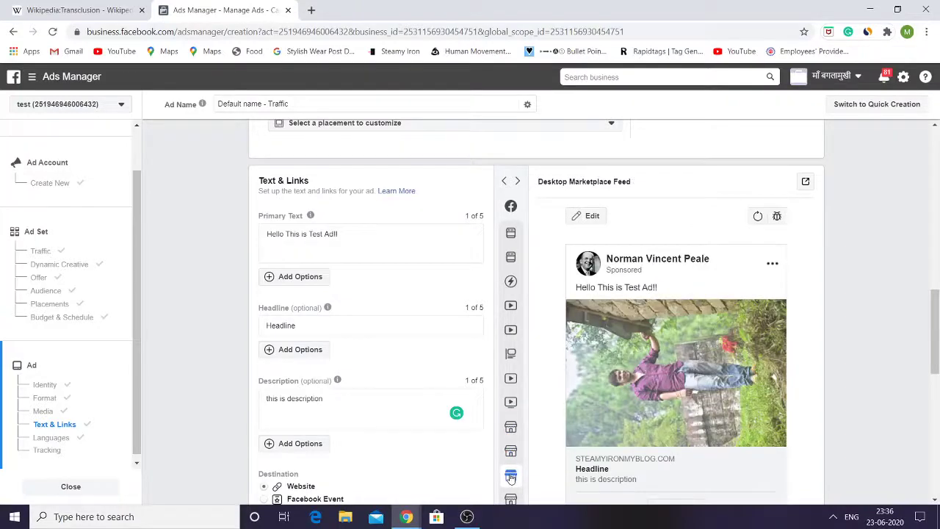
# Step: Examine the Languages section and the Conversion Tracking options in the ad's Tracking section
pyautogui.scroll(-1, 936, 367)
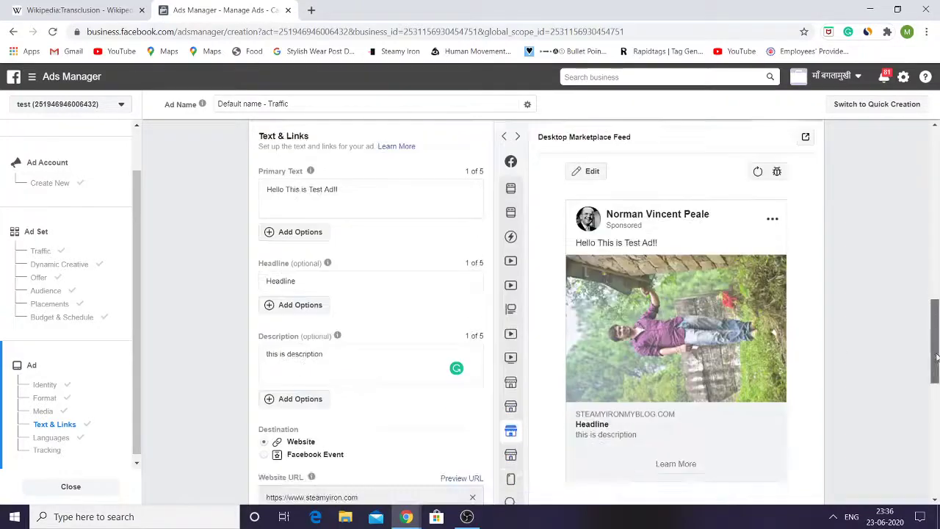
pyautogui.scroll(-6, 939, 434)
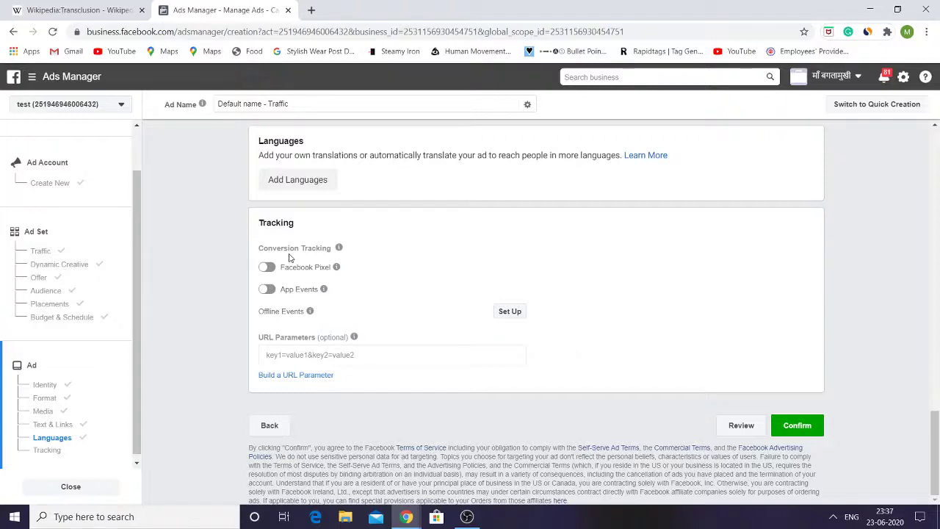
pyautogui.tripleClick(266, 250)
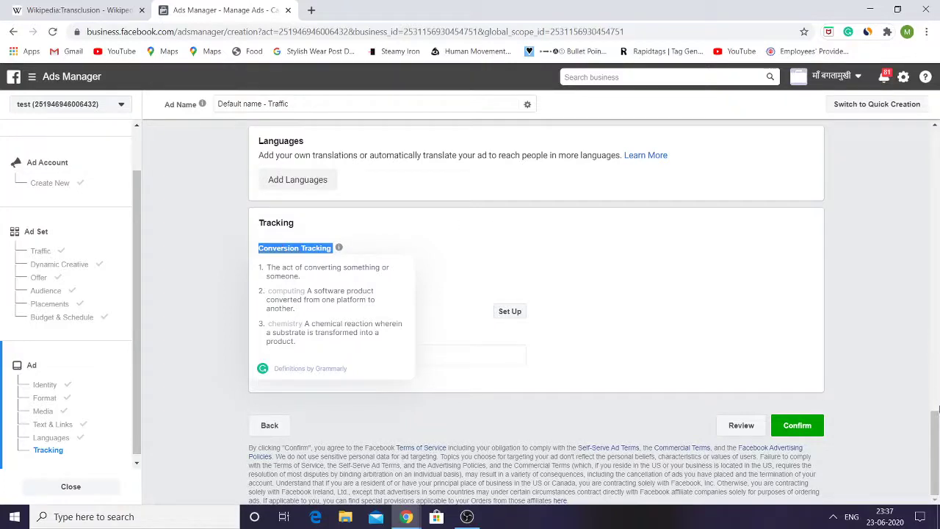
pyautogui.scroll(2, 936, 415)
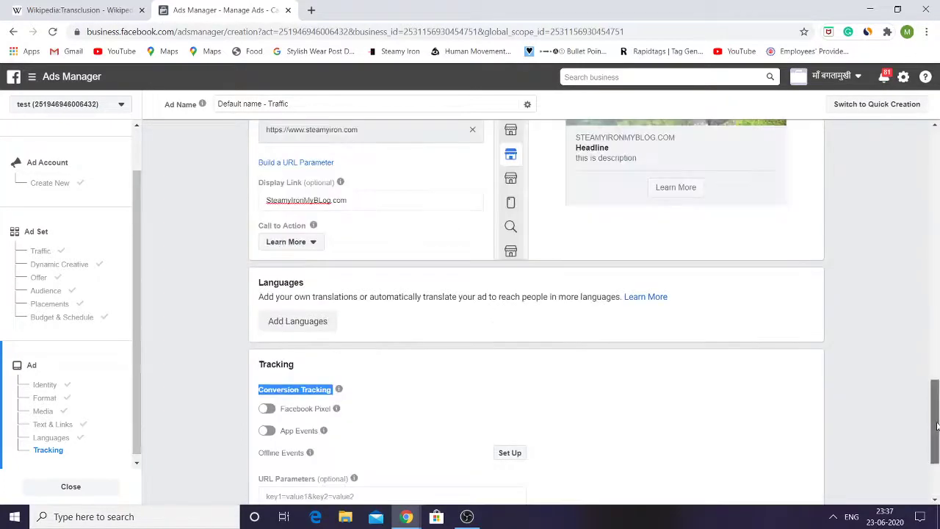
pyautogui.scroll(-2, 935, 426)
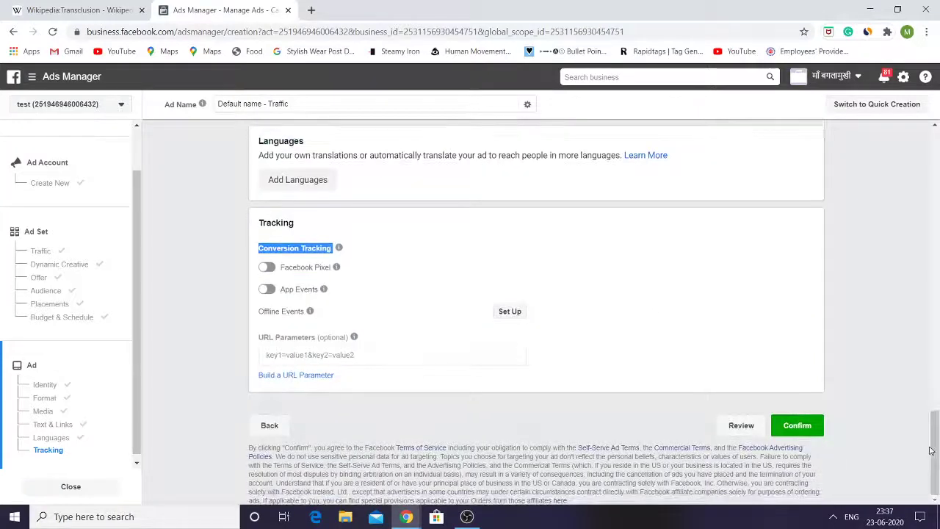
pyautogui.moveTo(337, 252)
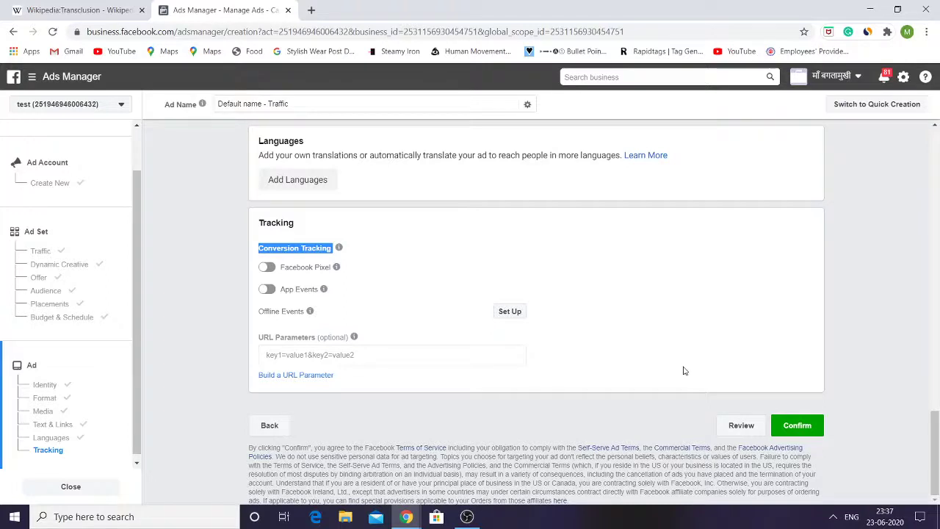
# Step: Try to confirm the finished ad and read the validation message below the Tracking section
pyautogui.click(797, 426)
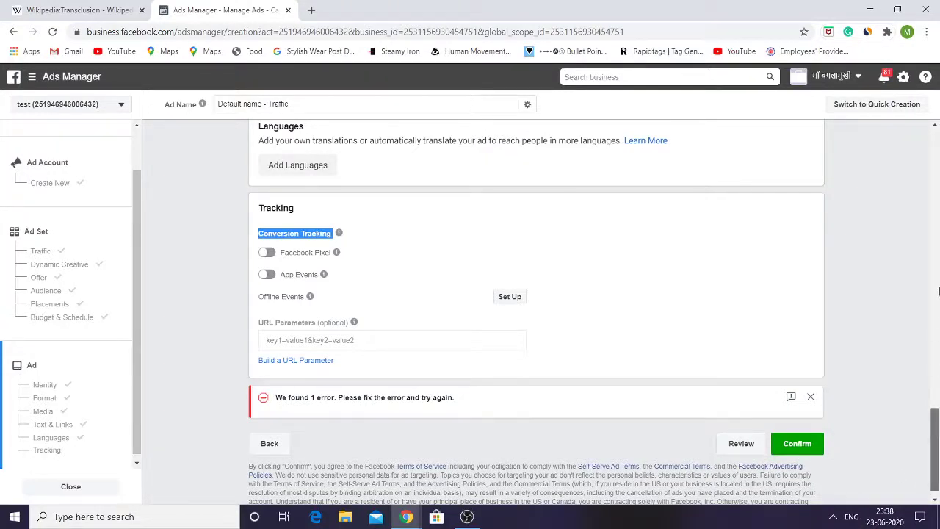
pyautogui.click(939, 291)
pyautogui.moveTo(939, 286); pyautogui.dragTo(936, 425)
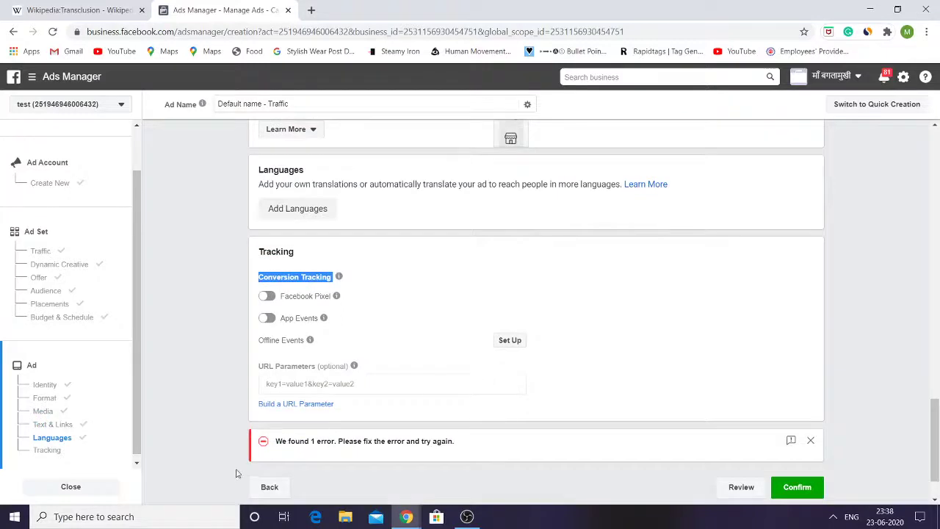
pyautogui.click(312, 442)
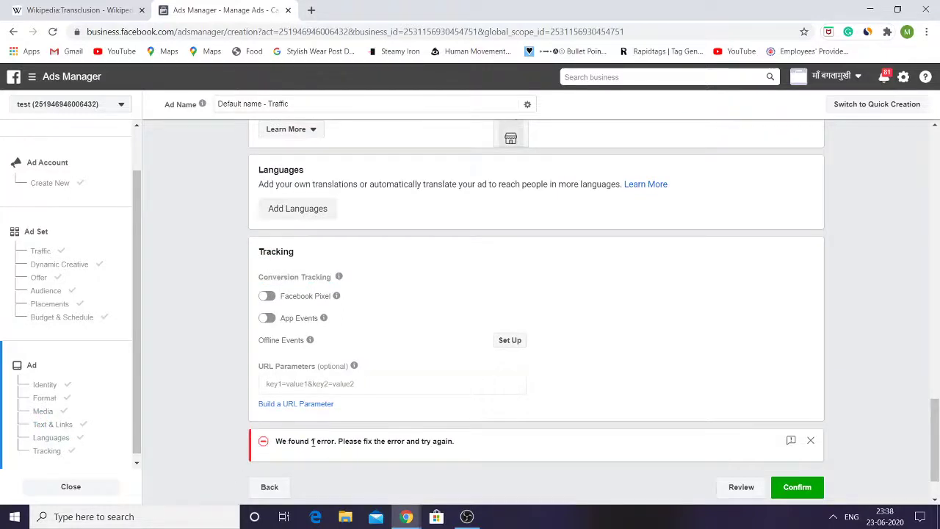
pyautogui.tripleClick(312, 442)
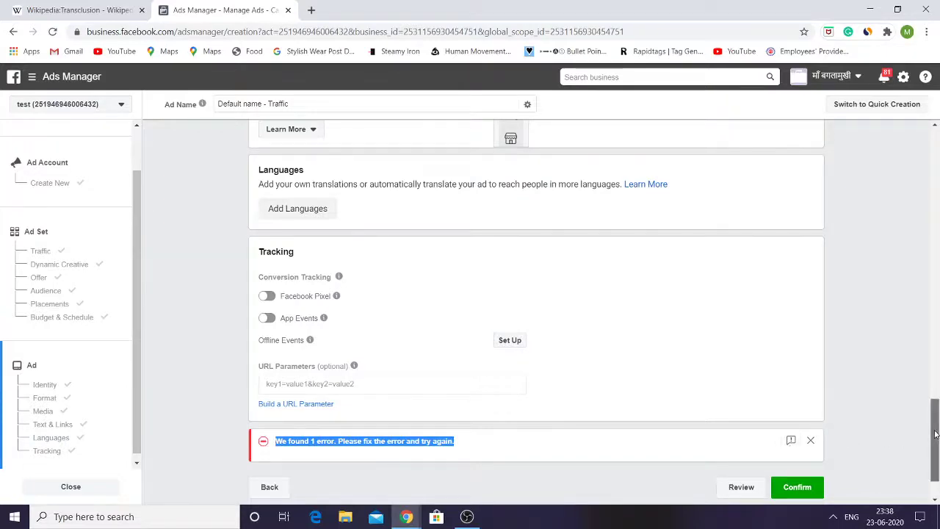
# Step: Choose drnormanvincentpeale as the ad's Instagram account in the Identity section
pyautogui.moveTo(935, 441); pyautogui.dragTo(937, 264)
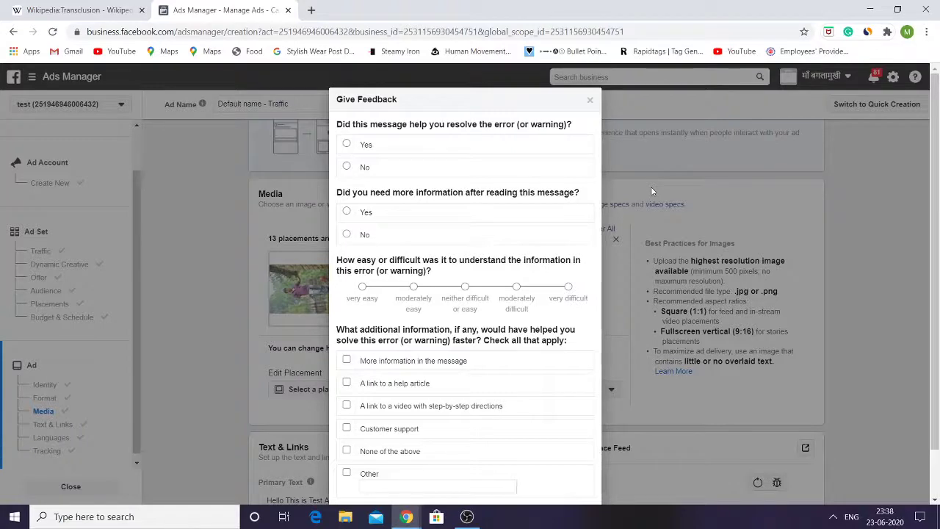
pyautogui.click(590, 99)
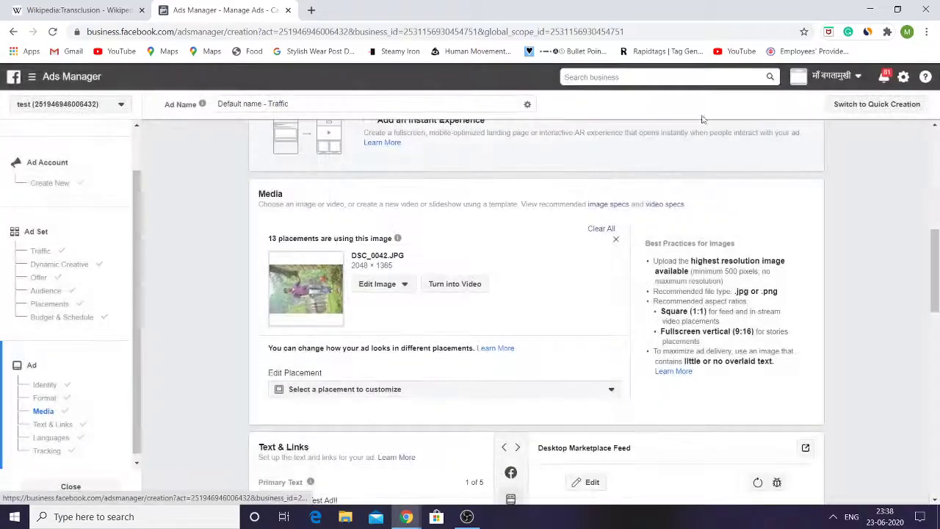
pyautogui.moveTo(938, 266); pyautogui.dragTo(938, 179)
pyautogui.scroll(-2, 938, 145)
pyautogui.scroll(3, 882, 175)
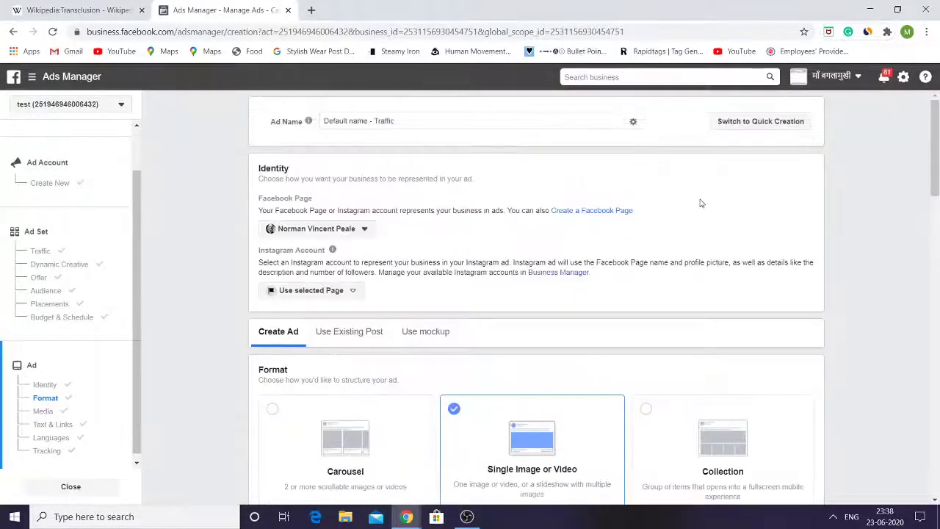
pyautogui.click(311, 292)
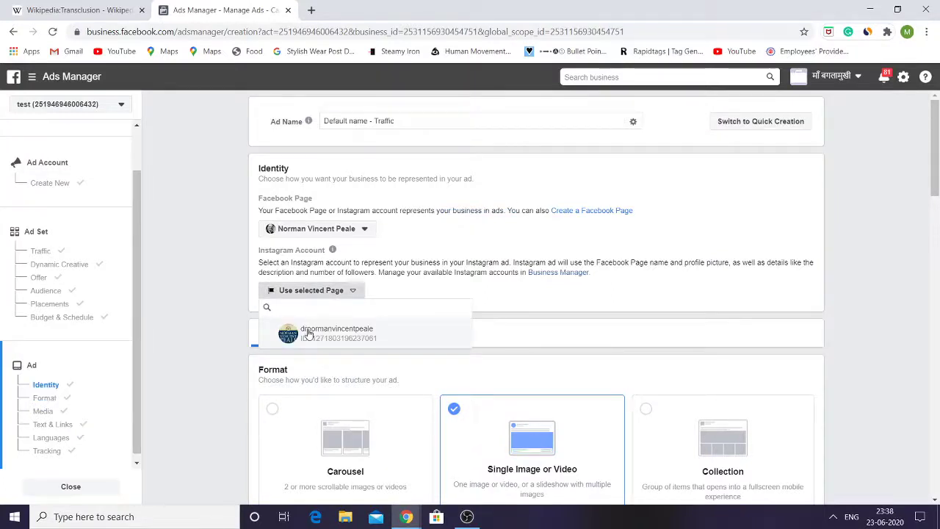
pyautogui.click(309, 334)
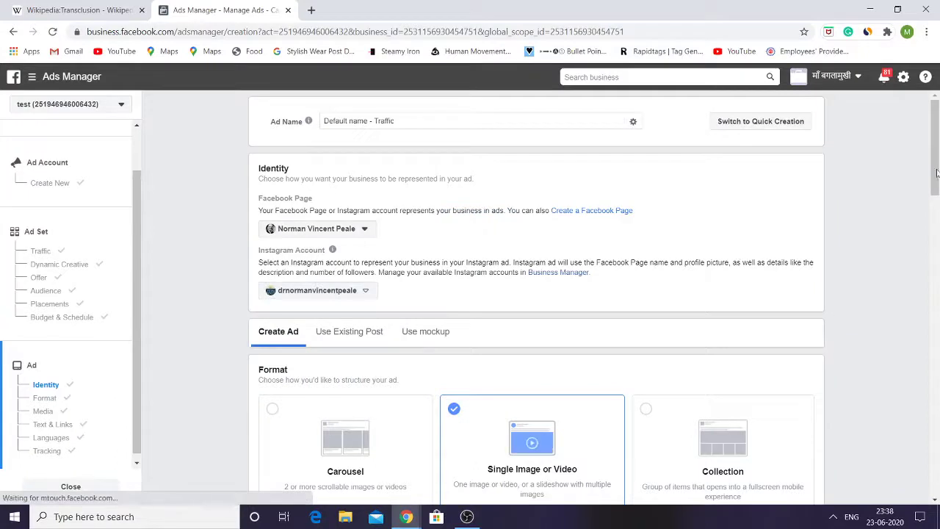
# Step: Submit the ad for confirmation again with the chosen Instagram account
pyautogui.click(938, 316)
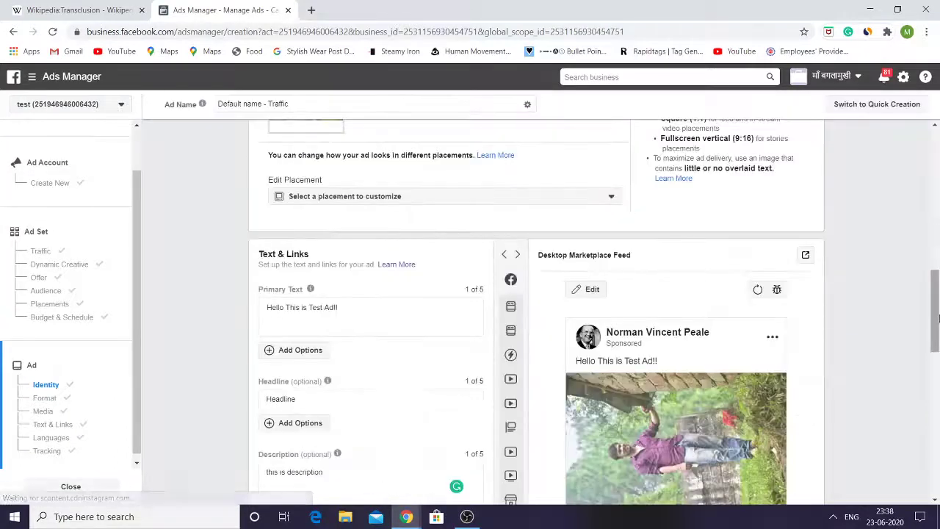
pyautogui.moveTo(939, 316); pyautogui.dragTo(937, 470)
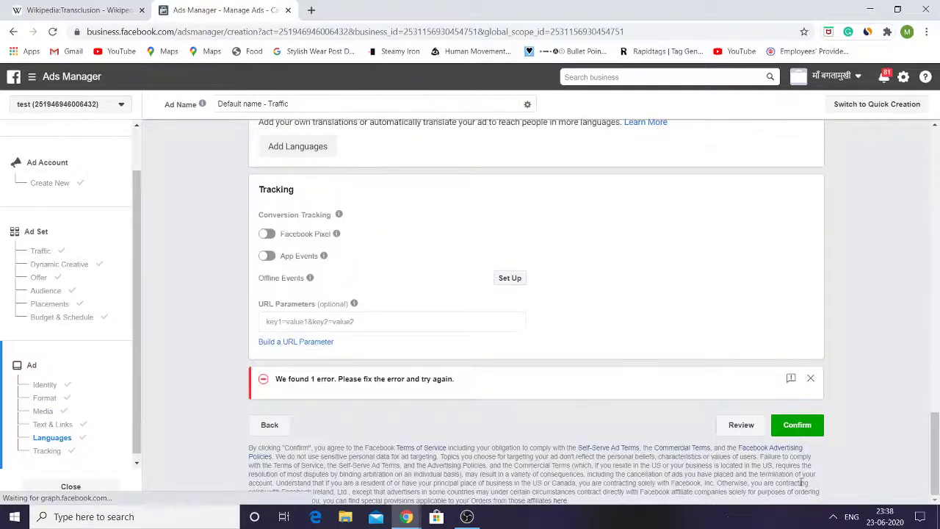
pyautogui.click(804, 422)
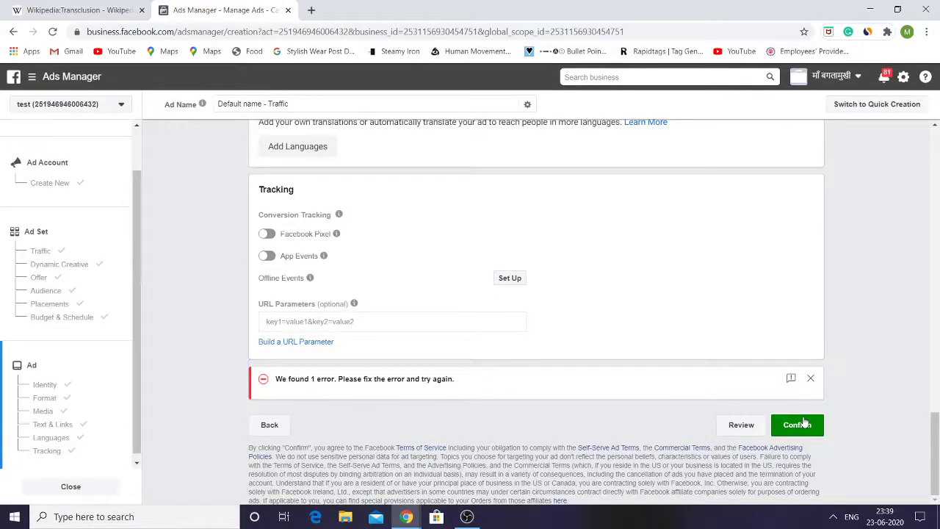
# Step: Recheck the ad's settings and change its display link to SteamyIronmyblog.com
pyautogui.moveTo(937, 398); pyautogui.dragTo(937, 143)
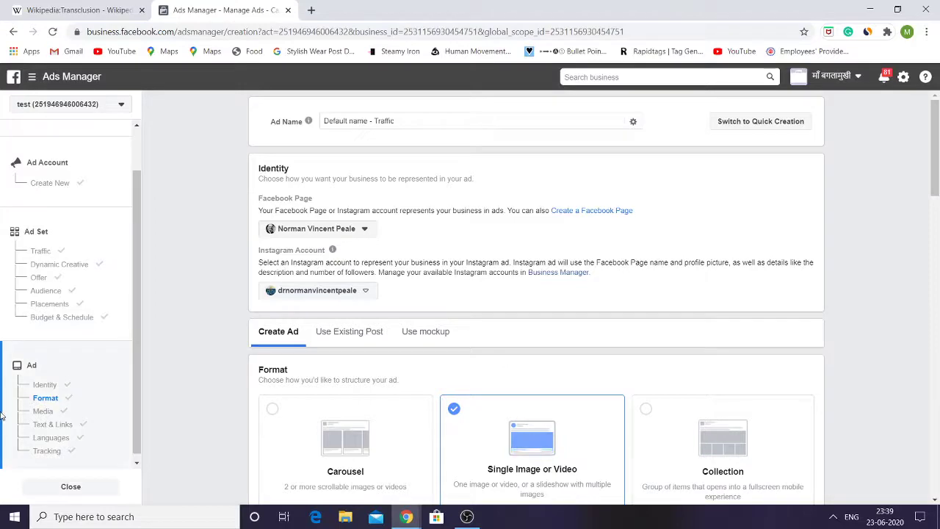
pyautogui.click(42, 395)
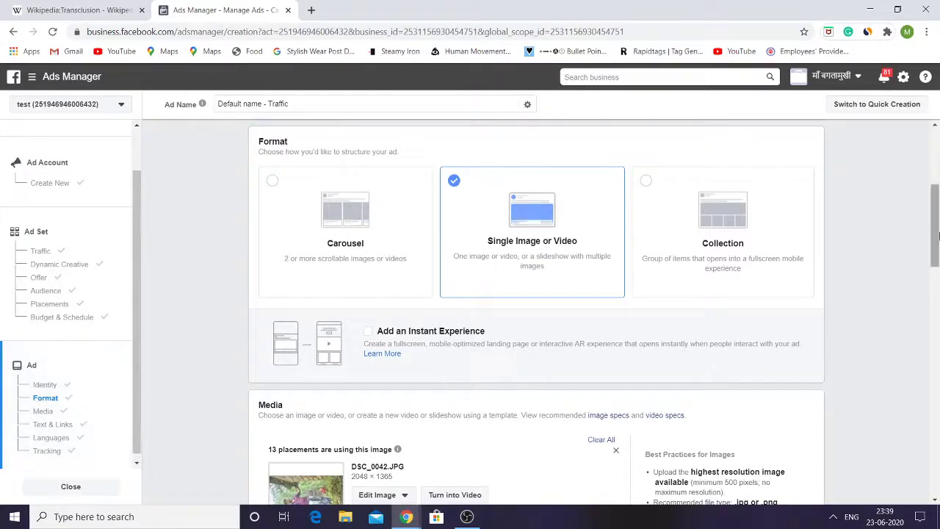
pyautogui.moveTo(934, 258); pyautogui.dragTo(936, 430)
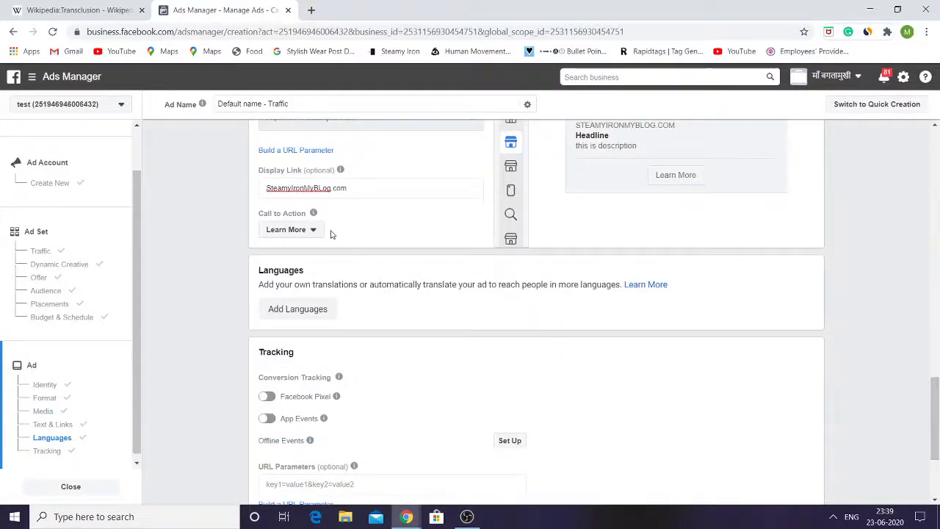
pyautogui.click(319, 188)
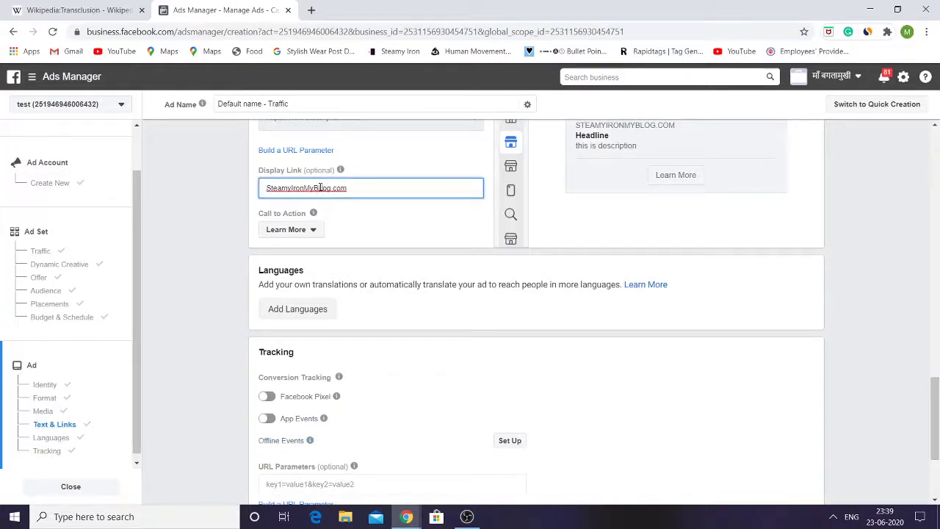
pyautogui.moveTo(320, 188); pyautogui.dragTo(307, 186)
pyautogui.press('BackSpace')
pyautogui.write('Mybl')
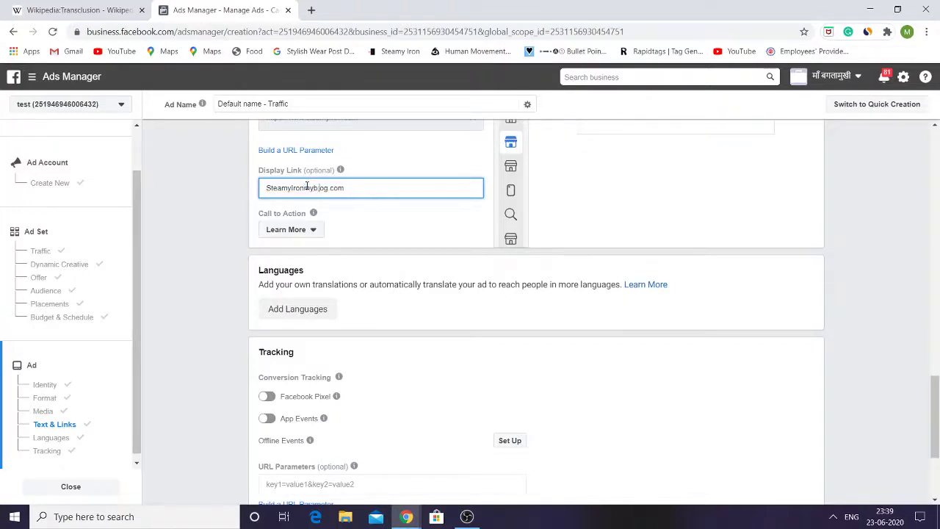